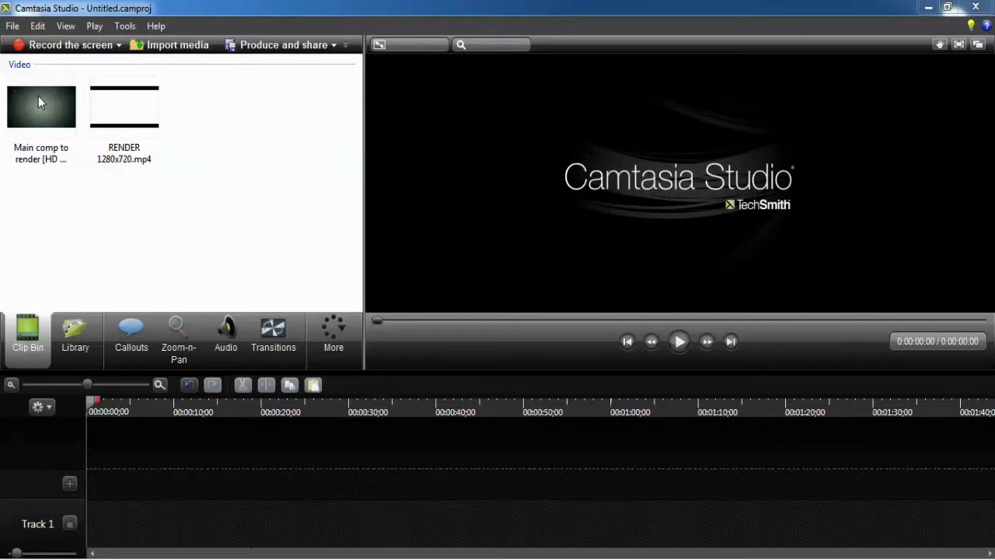
# Drag RENDER 1280x720.mp4 from the clip bin onto Track 1
pyautogui.moveTo(38, 96); pyautogui.dragTo(54, 136)
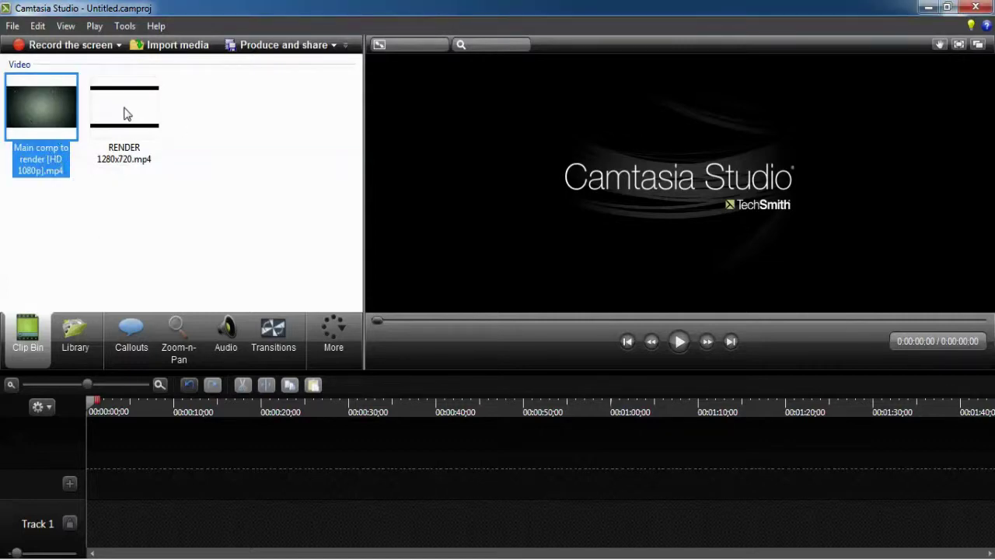
pyautogui.moveTo(126, 114); pyautogui.dragTo(210, 377)
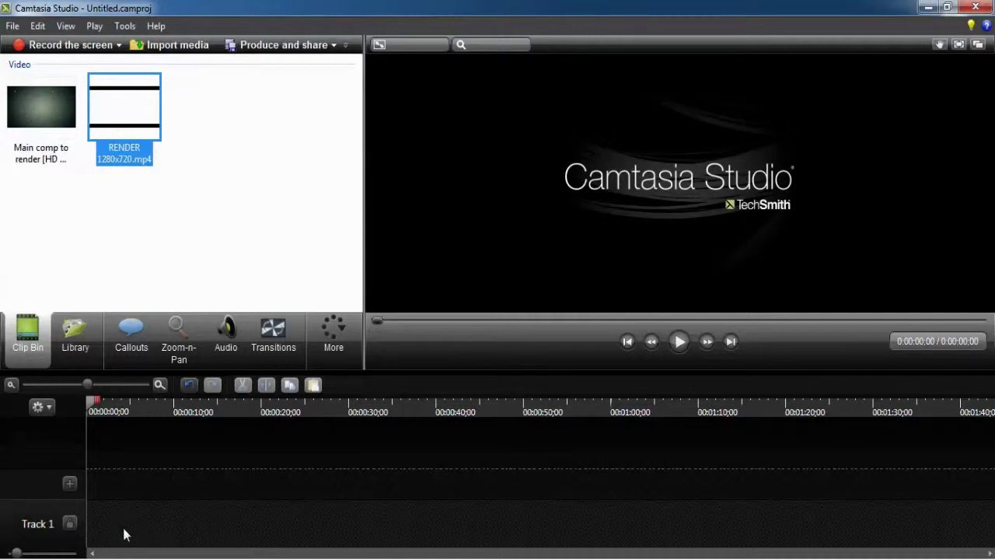
pyautogui.moveTo(123, 534); pyautogui.dragTo(125, 533)
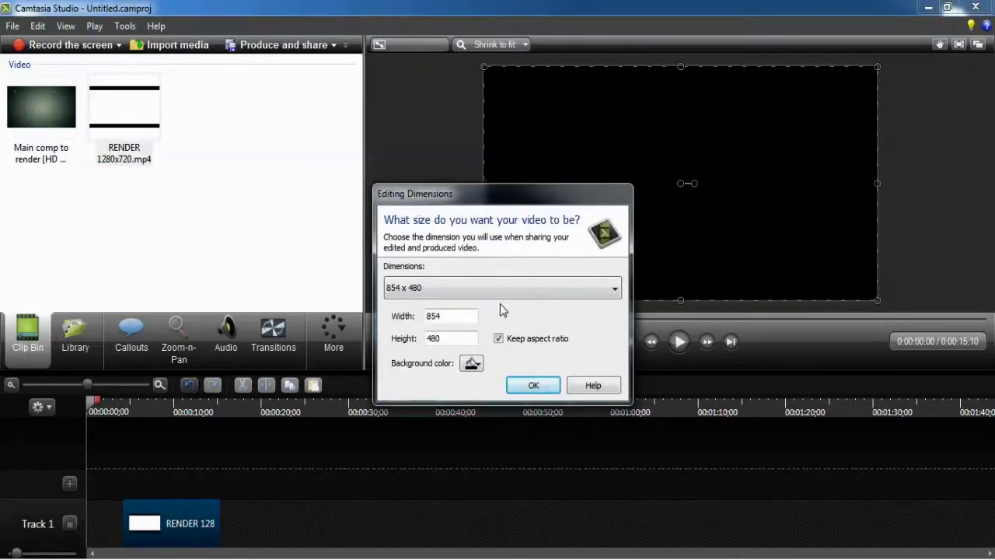
# Set editing dimensions to 1280 x 720 YouTube & Screencast (16:9) and align the clip at Track 1's start
pyautogui.click(513, 291)
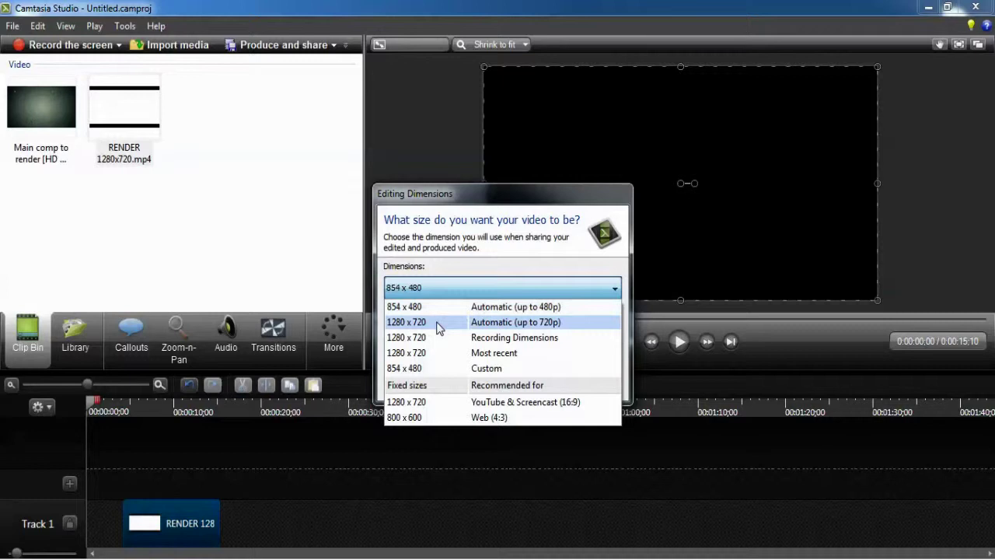
pyautogui.click(470, 403)
pyautogui.click(531, 385)
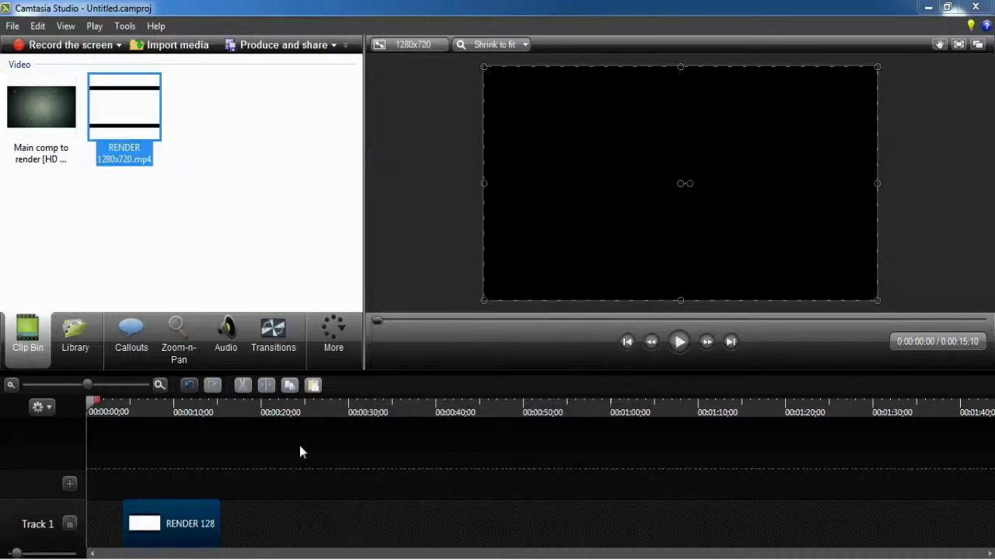
pyautogui.moveTo(163, 535); pyautogui.dragTo(125, 531)
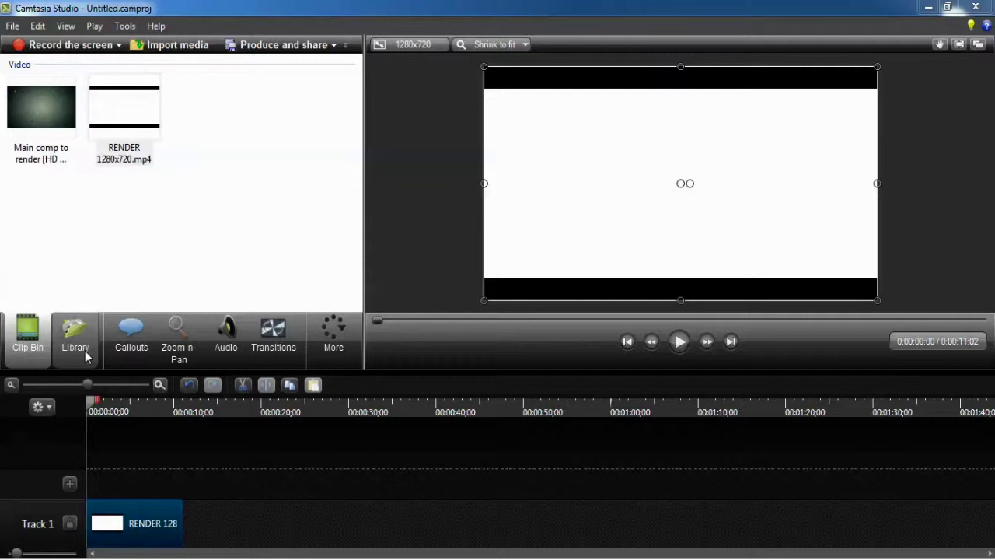
# Play the RENDER intro, pause it at about 6 seconds, and restore the window to a smaller size
pyautogui.click(128, 527)
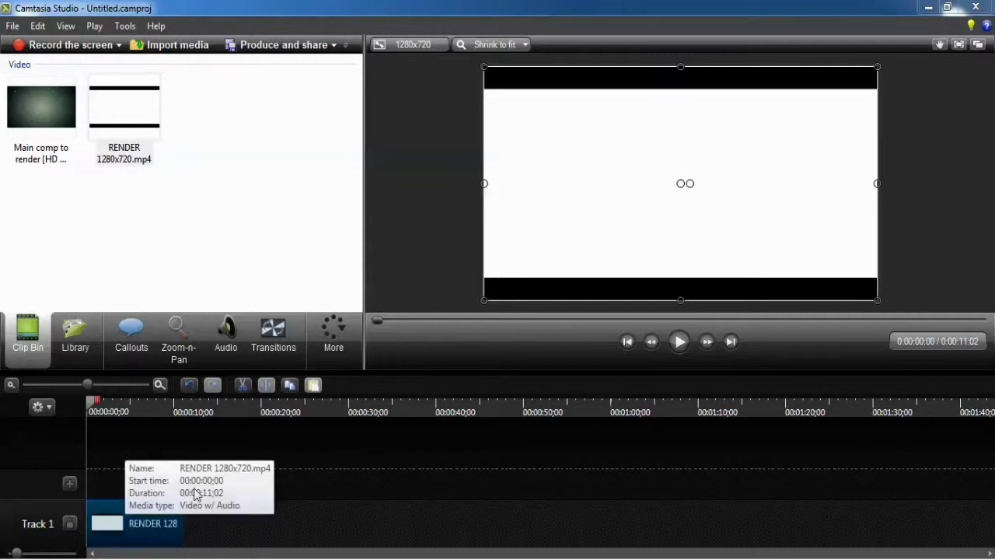
pyautogui.click(679, 342)
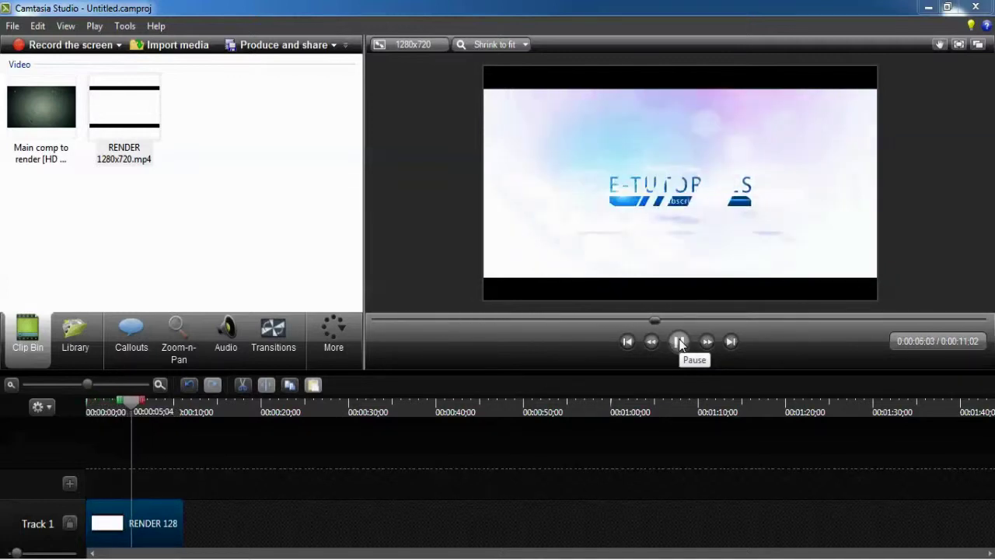
pyautogui.click(678, 342)
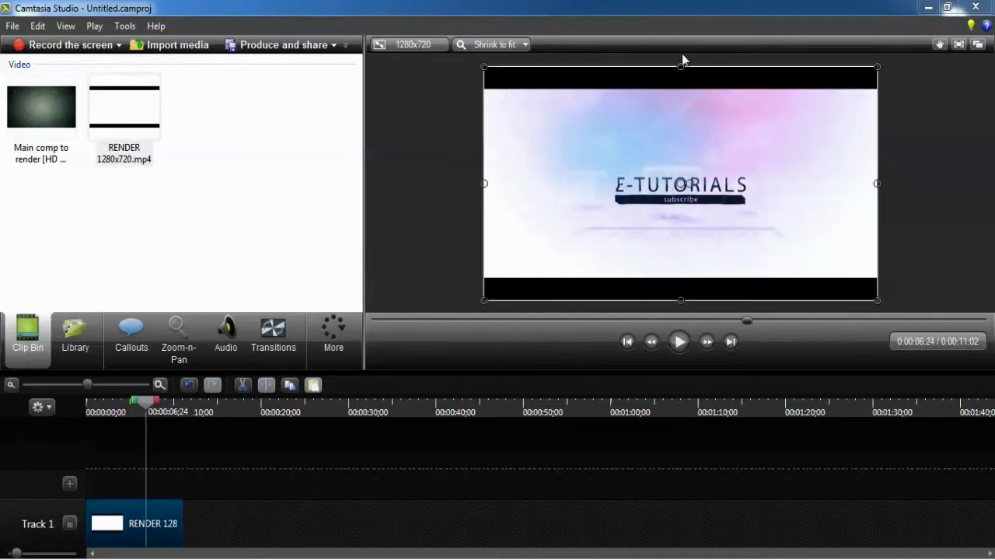
pyautogui.doubleClick(696, 18)
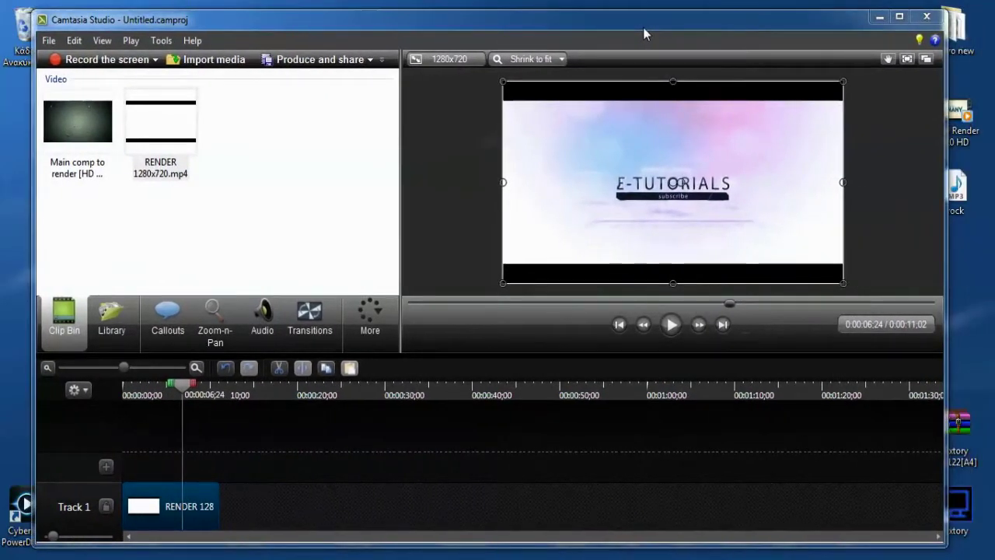
# Maximize the window and import Intro Sounds 2.mp3 and Intro Sounds.mp3 from the intro folder
pyautogui.click(898, 17)
pyautogui.click(12, 25)
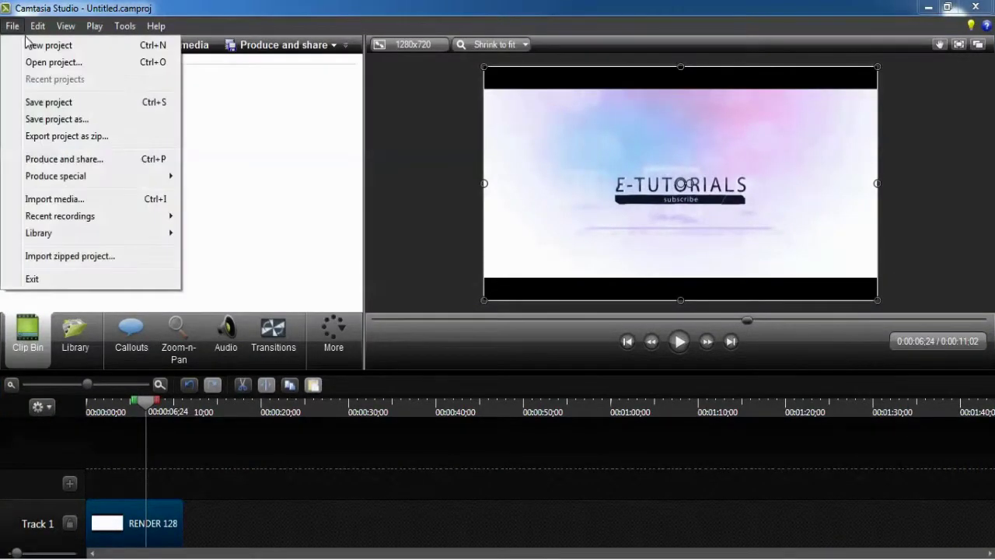
pyautogui.click(55, 199)
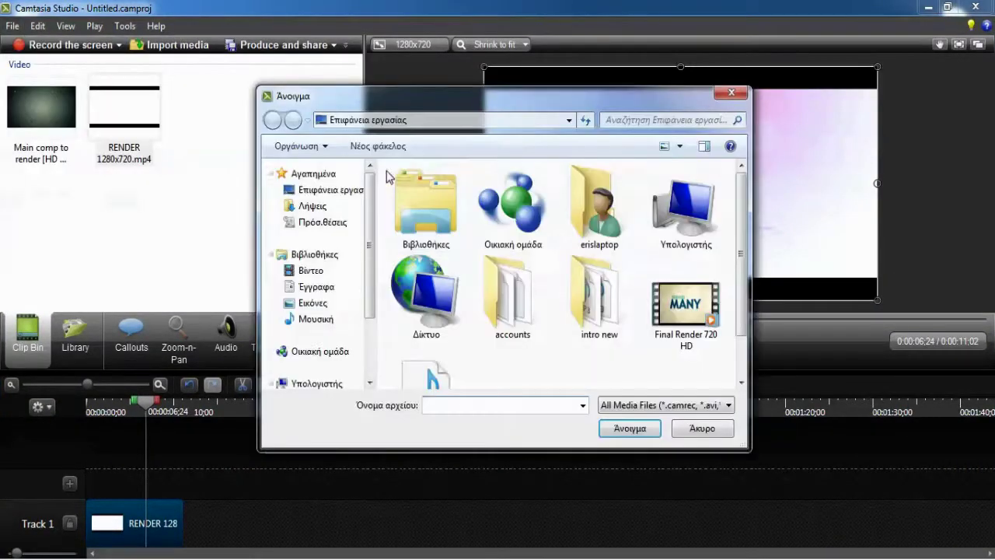
pyautogui.doubleClick(605, 299)
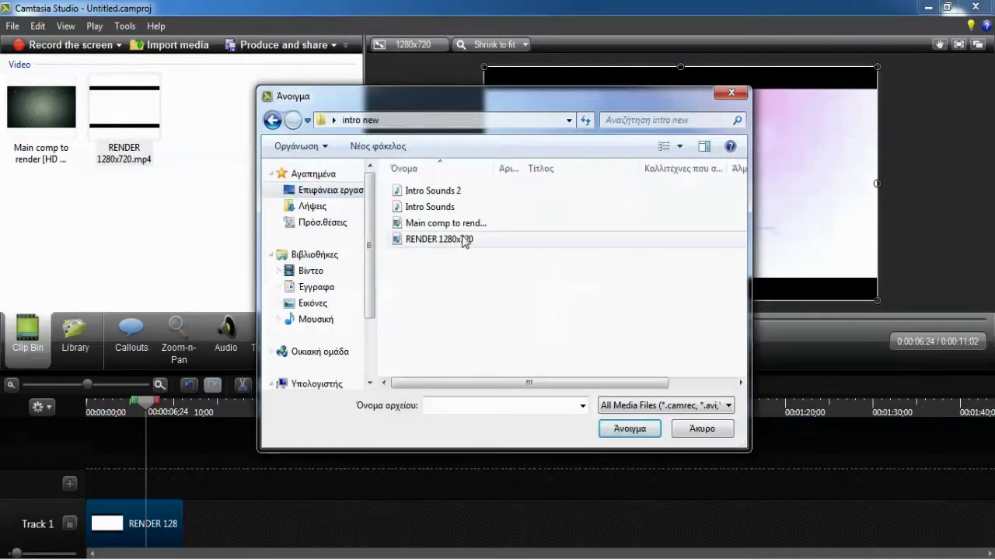
pyautogui.click(429, 190)
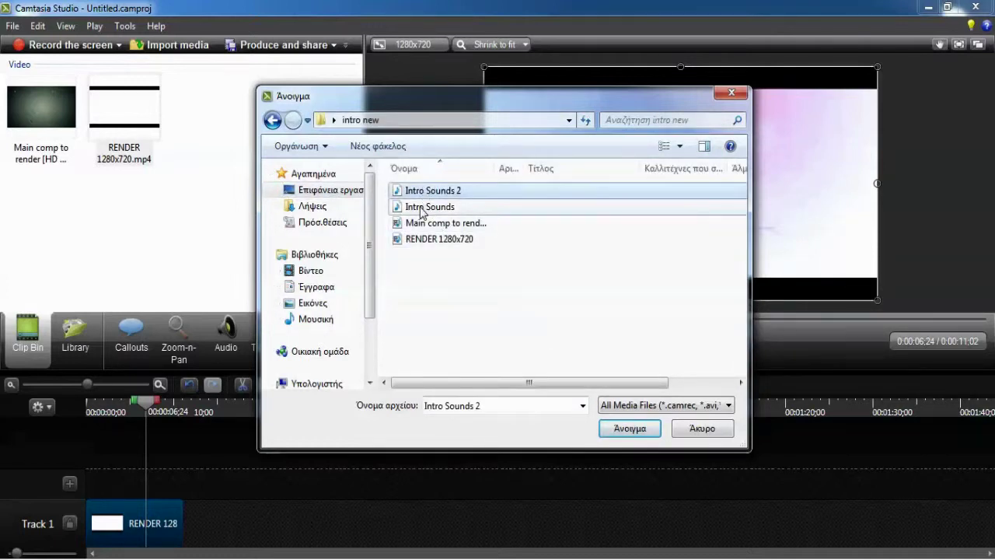
pyautogui.keyDown('ctrl'); pyautogui.click(427, 206); pyautogui.keyUp('ctrl')
pyautogui.click(619, 429)
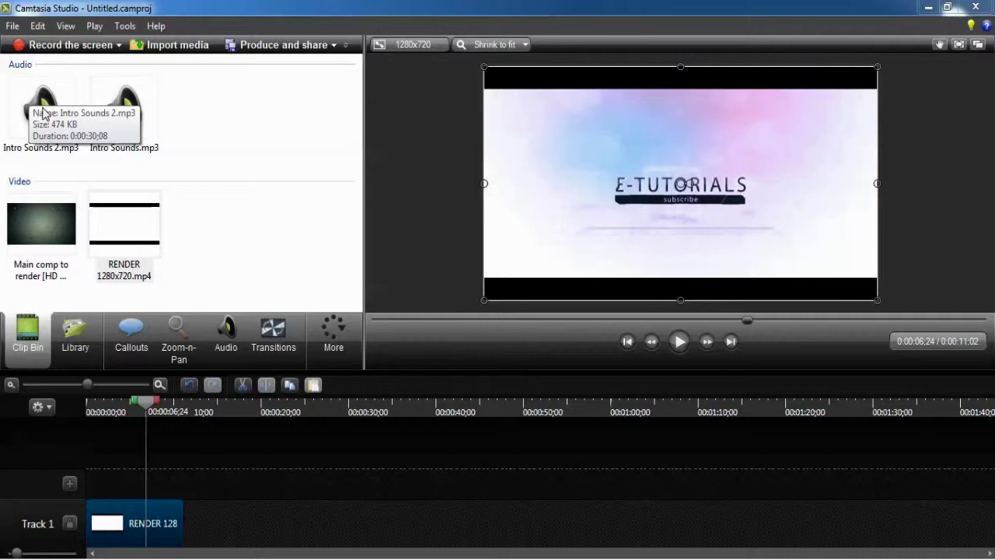
# Place Intro Sounds.mp3 on Track 2 at zero and trim it to end at 11 seconds
pyautogui.moveTo(125, 113); pyautogui.dragTo(166, 342)
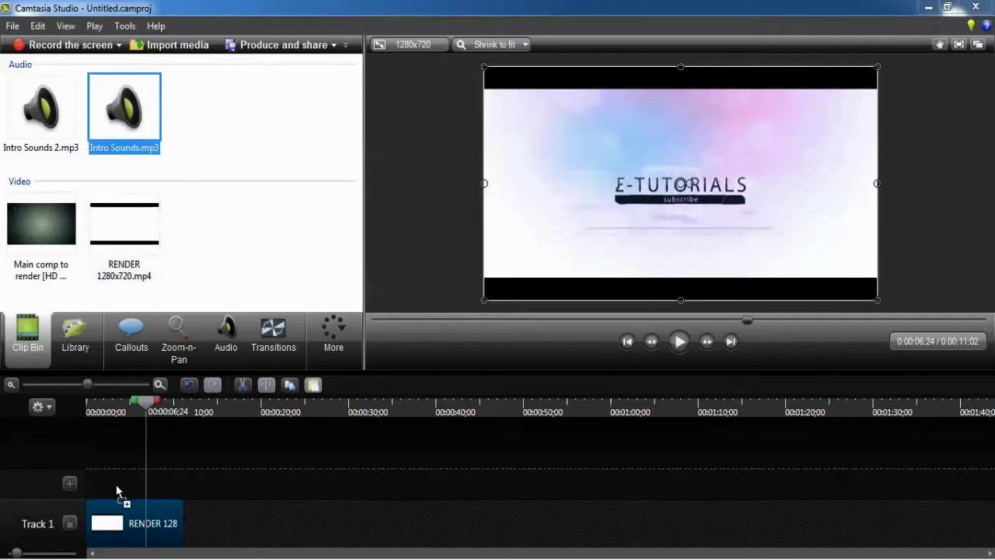
pyautogui.moveTo(104, 482); pyautogui.dragTo(114, 470)
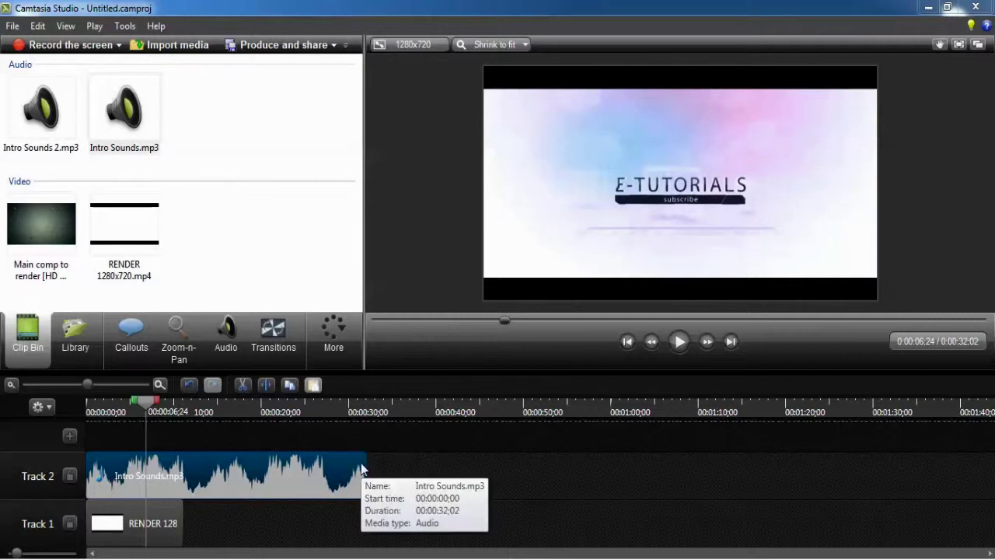
pyautogui.moveTo(364, 459); pyautogui.dragTo(182, 460)
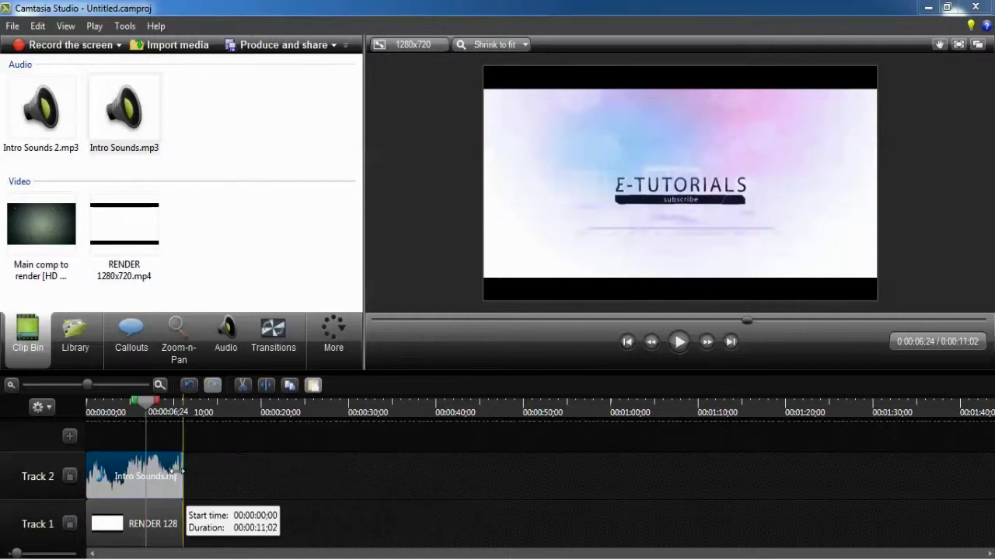
# Play the intro from the start to hear the new sound, then widen the clip bin panel
pyautogui.moveTo(131, 400); pyautogui.dragTo(83, 408)
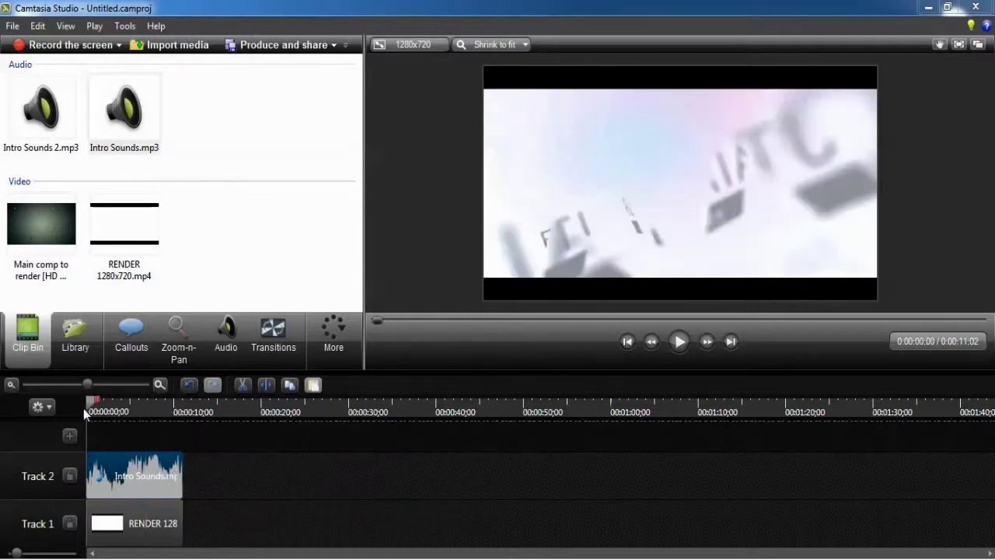
pyautogui.click(677, 343)
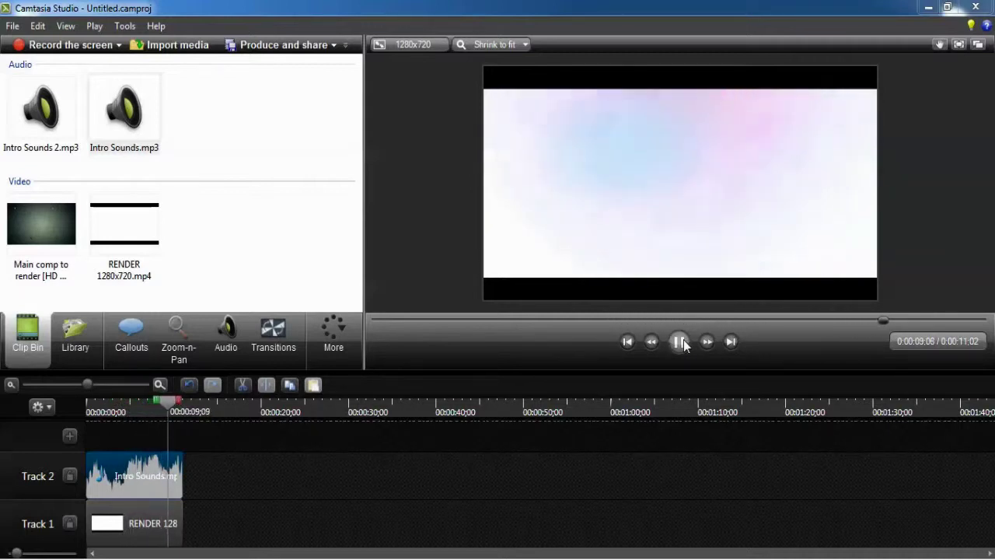
pyautogui.click(681, 342)
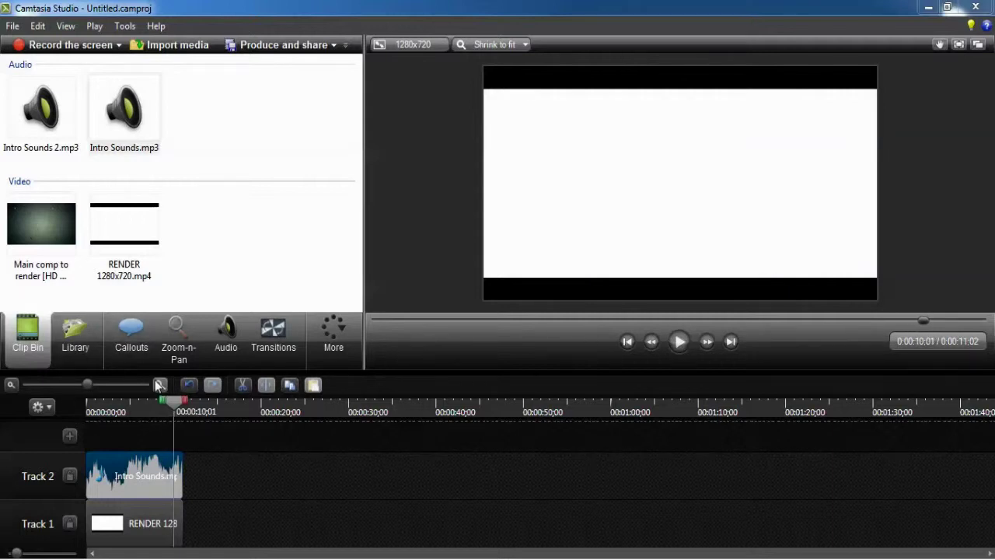
pyautogui.moveTo(180, 408); pyautogui.dragTo(89, 415)
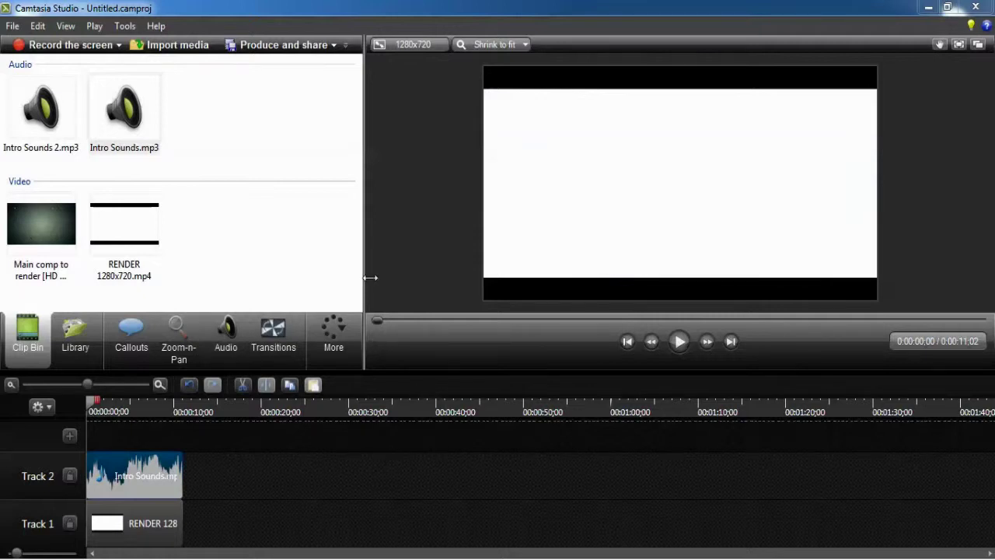
pyautogui.moveTo(370, 276); pyautogui.dragTo(442, 265)
# Open the More list of extra editing features, then close it
pyautogui.click(426, 337)
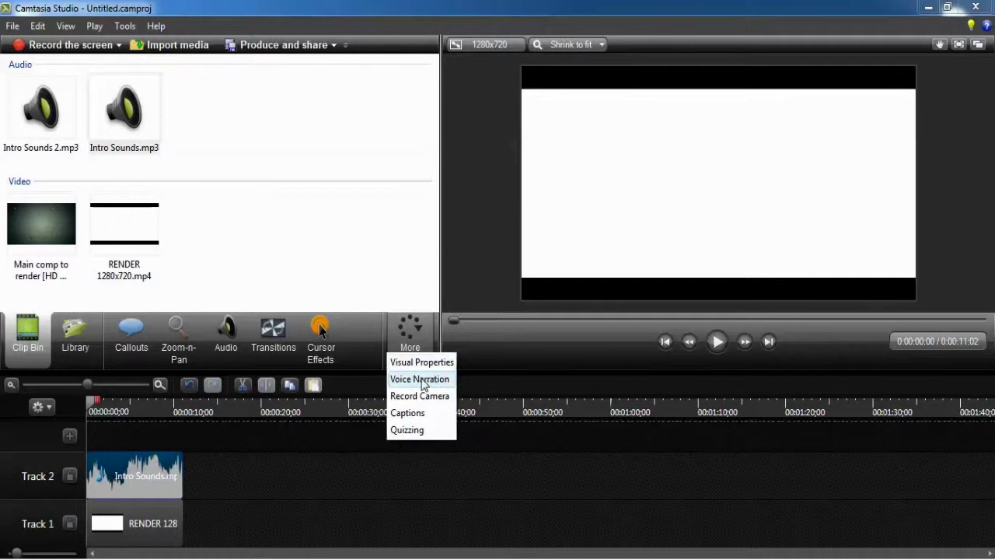
pyautogui.click(391, 12)
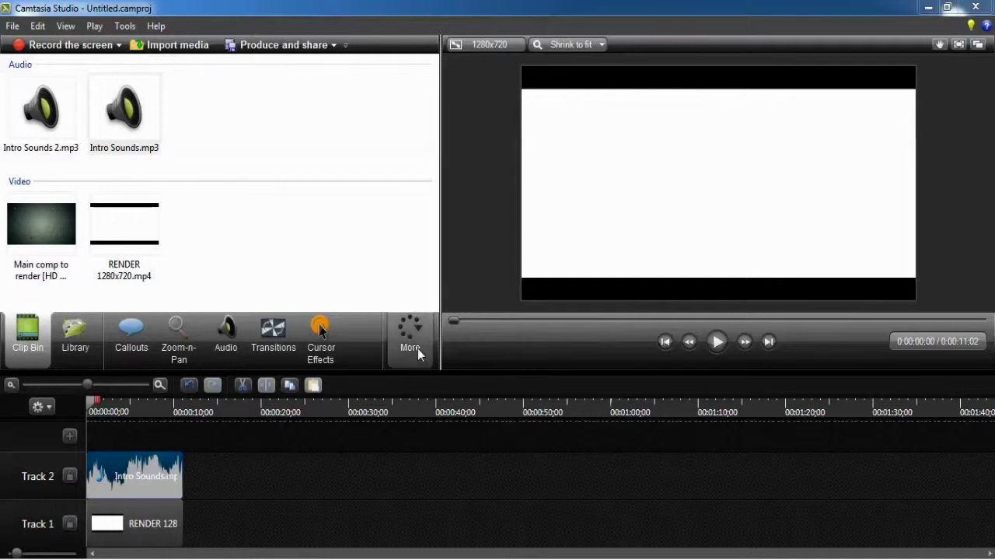
# Add a plain text callout on Track 3 reading 'camtasia test'
pyautogui.click(128, 333)
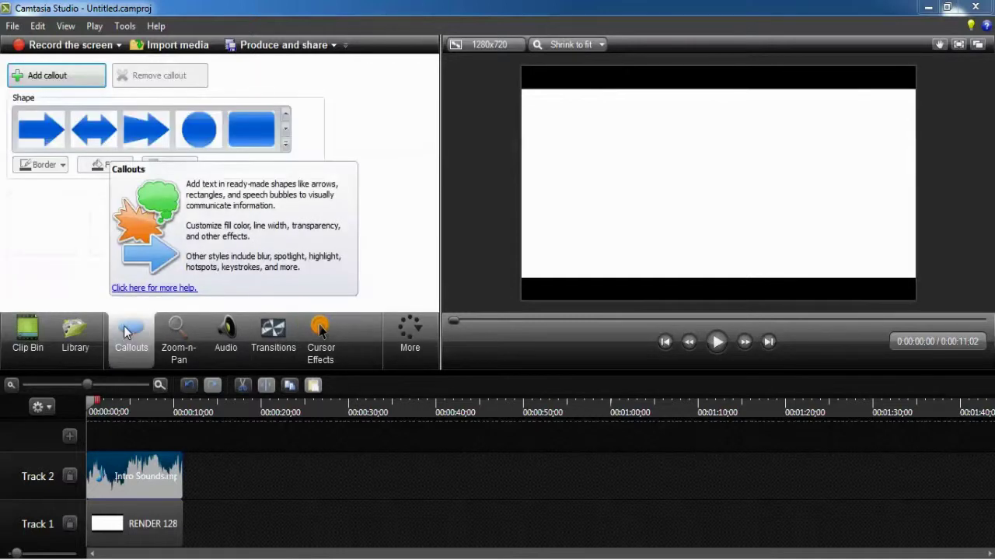
pyautogui.click(78, 76)
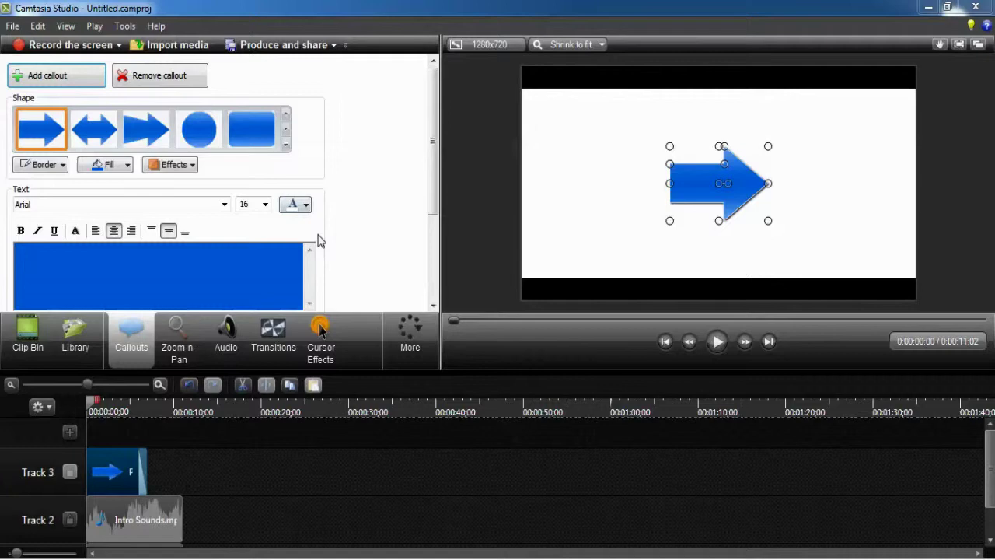
pyautogui.click(286, 146)
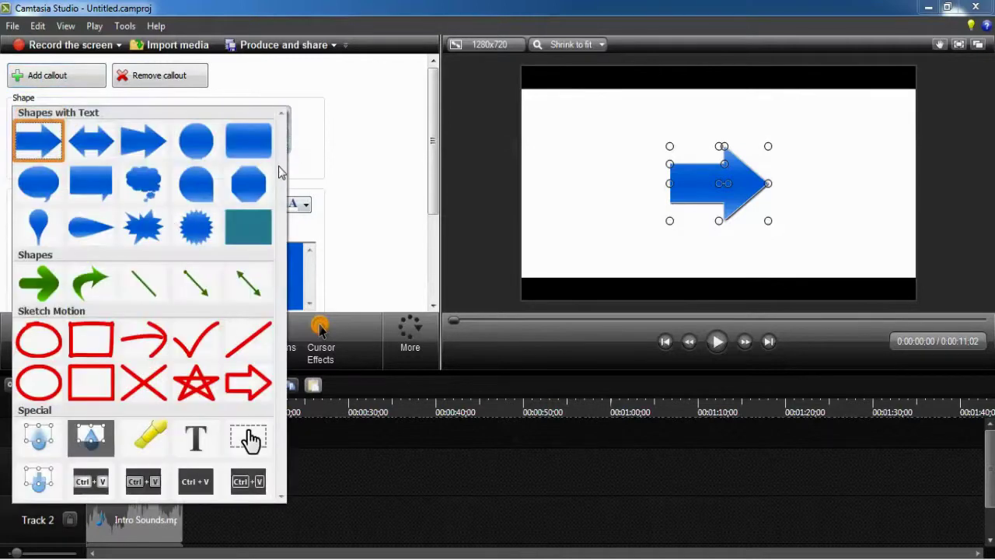
pyautogui.click(194, 440)
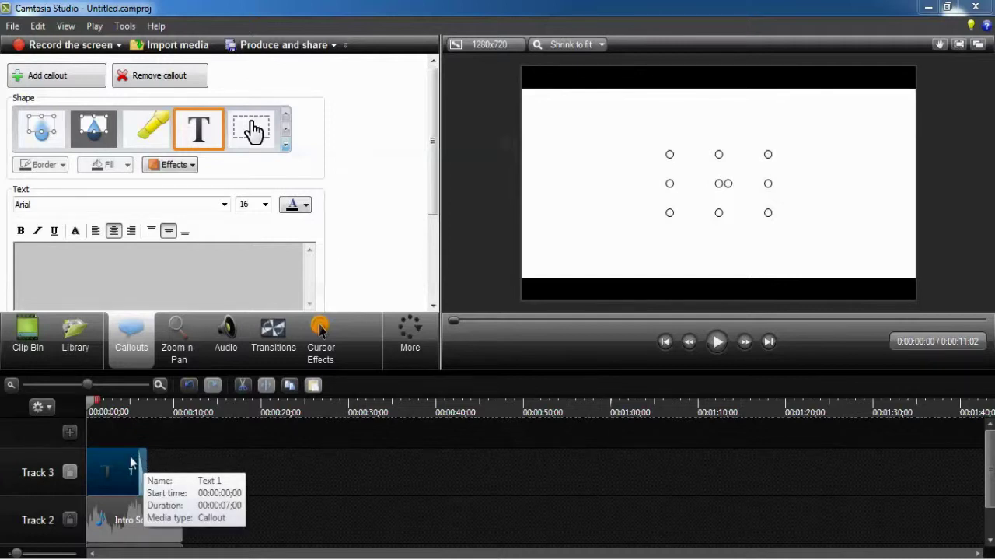
pyautogui.moveTo(130, 462); pyautogui.dragTo(137, 463)
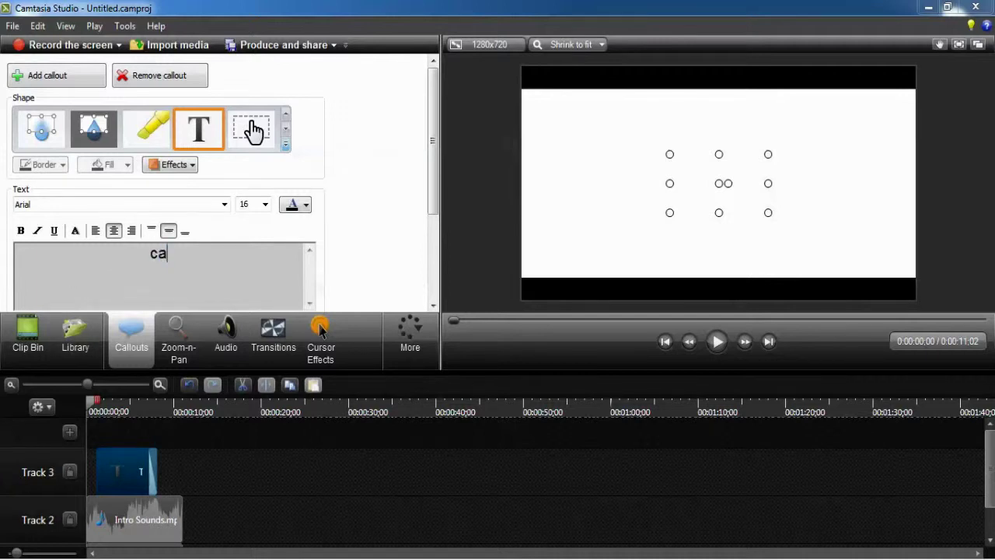
pyautogui.write('asia ')
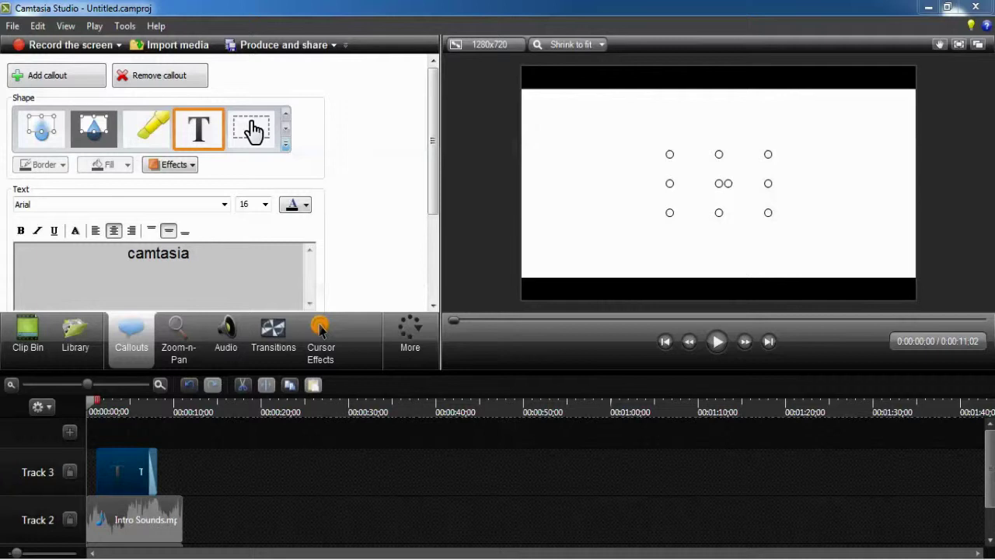
pyautogui.write('test')
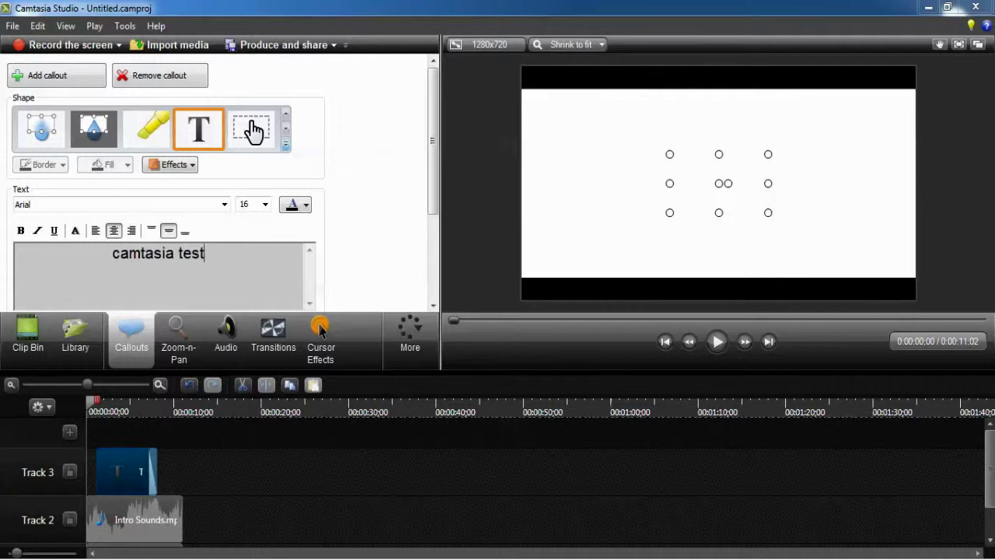
# Set the callout text to size 48 and widen the callout so it fits one line
pyautogui.moveTo(224, 250); pyautogui.dragTo(91, 262)
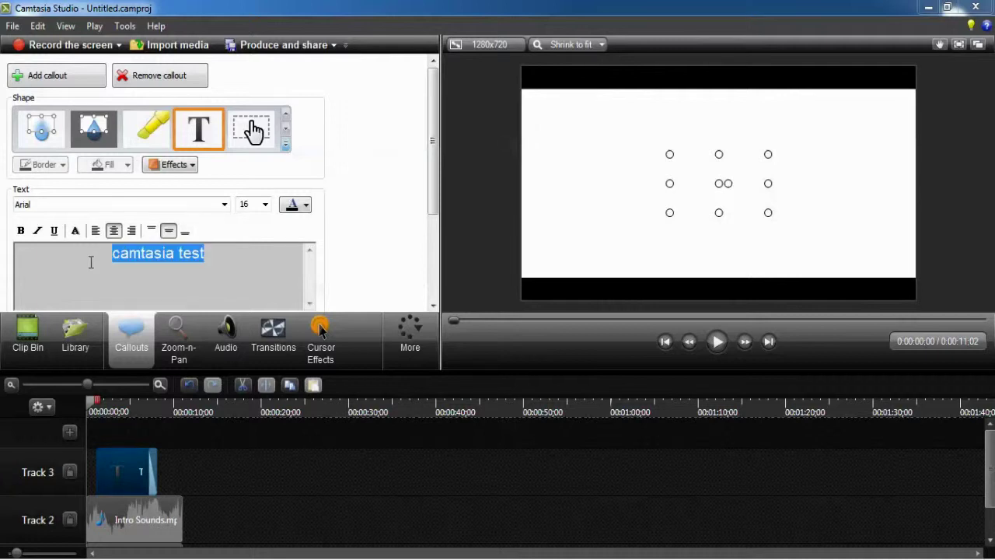
pyautogui.click(265, 206)
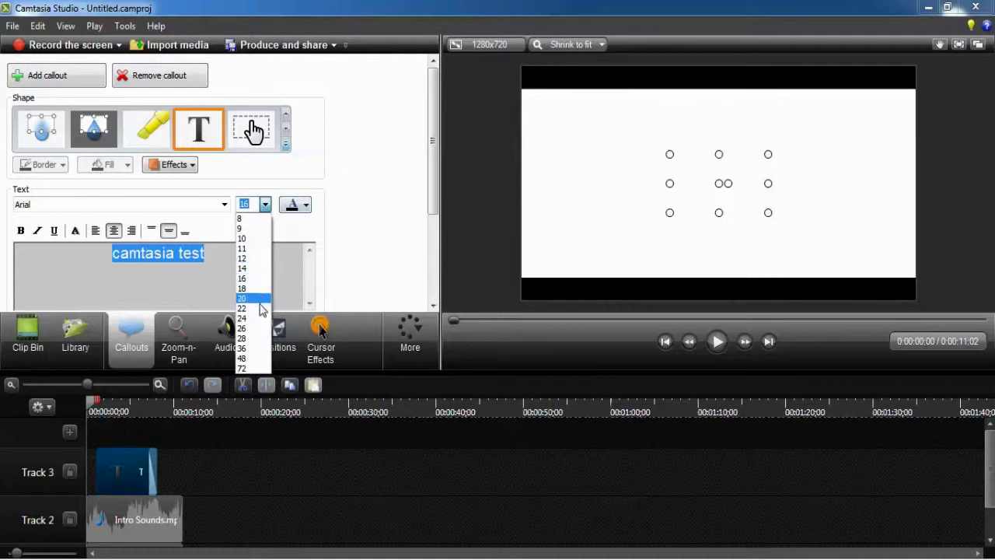
pyautogui.click(257, 358)
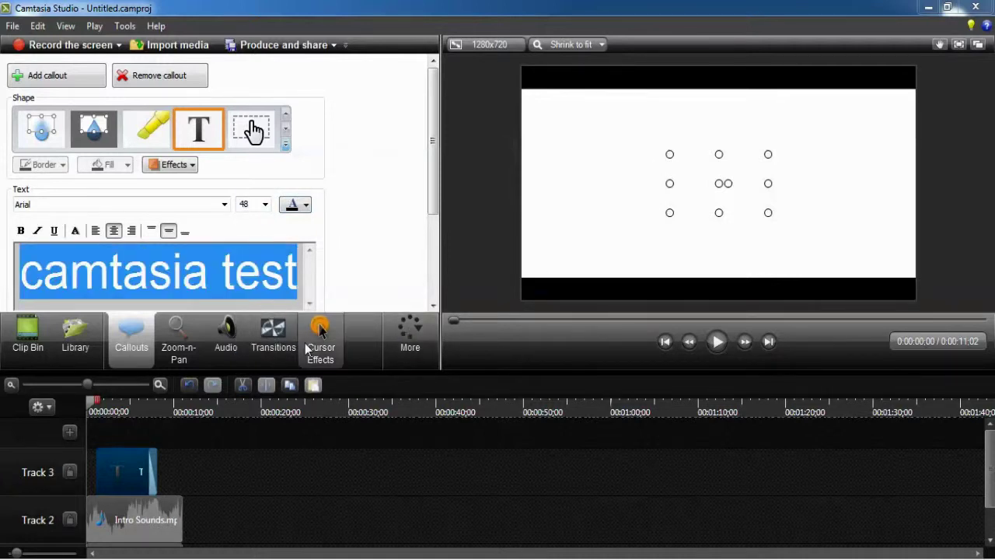
pyautogui.moveTo(99, 409); pyautogui.dragTo(131, 410)
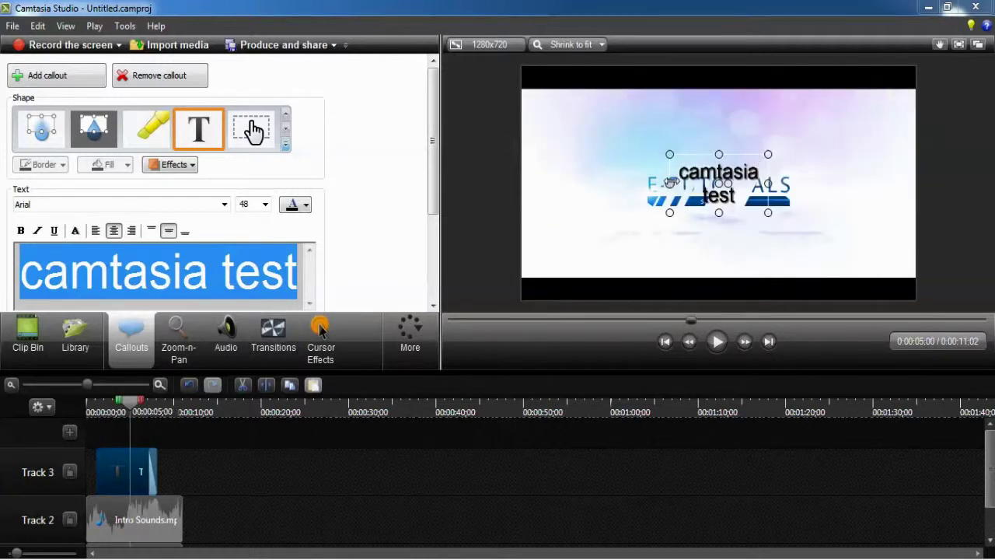
pyautogui.moveTo(670, 182); pyautogui.dragTo(733, 137)
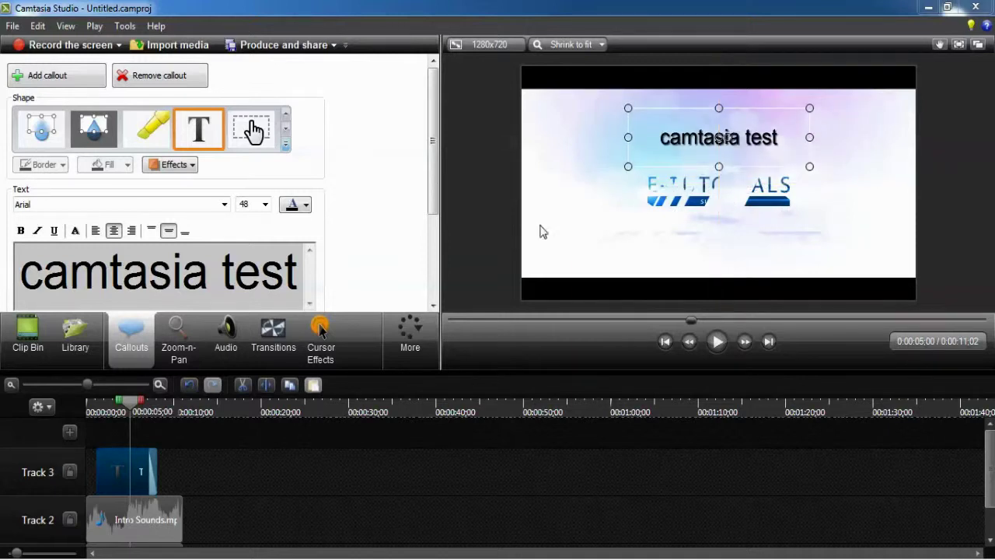
pyautogui.click(486, 241)
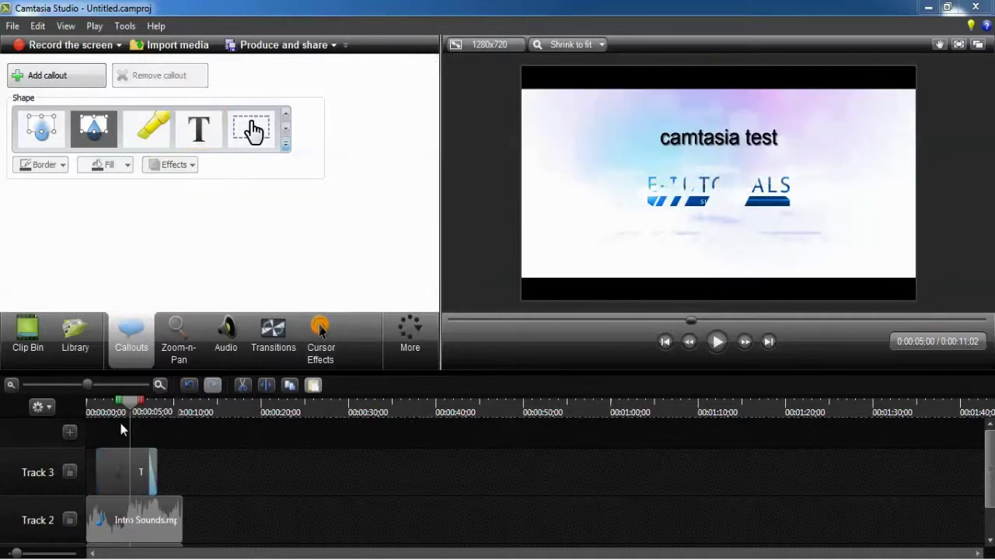
# Preview the callout by playing from about one second
pyautogui.moveTo(129, 400); pyautogui.dragTo(98, 400)
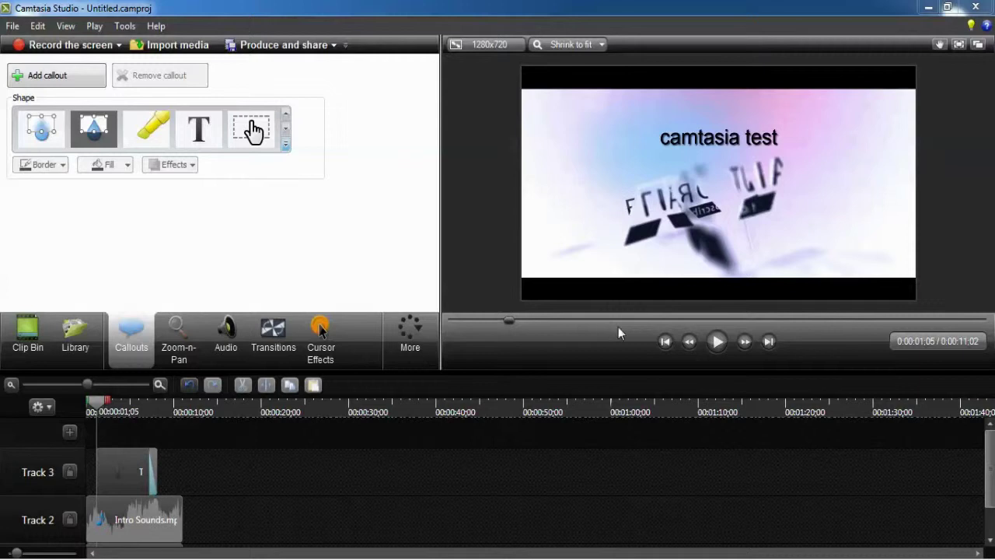
pyautogui.click(716, 342)
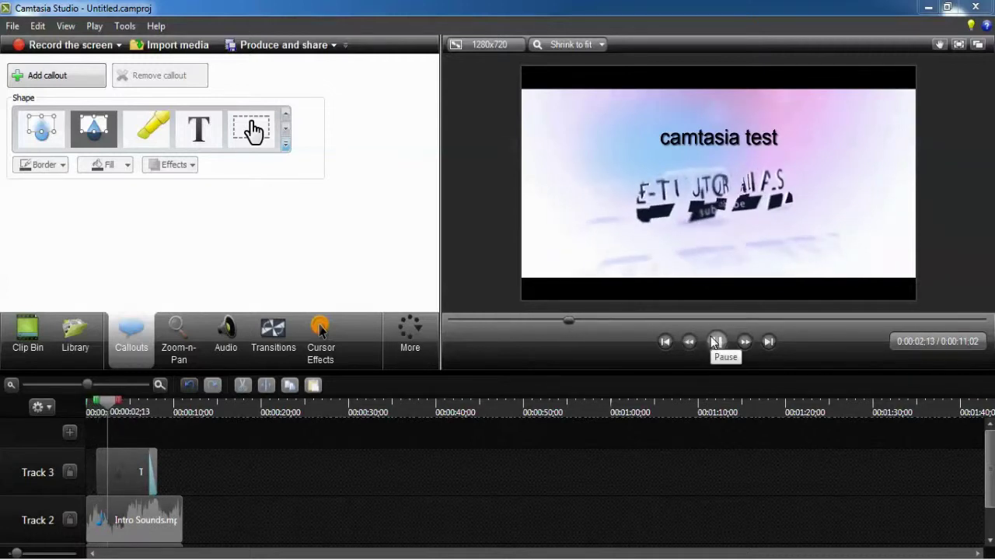
pyautogui.click(714, 342)
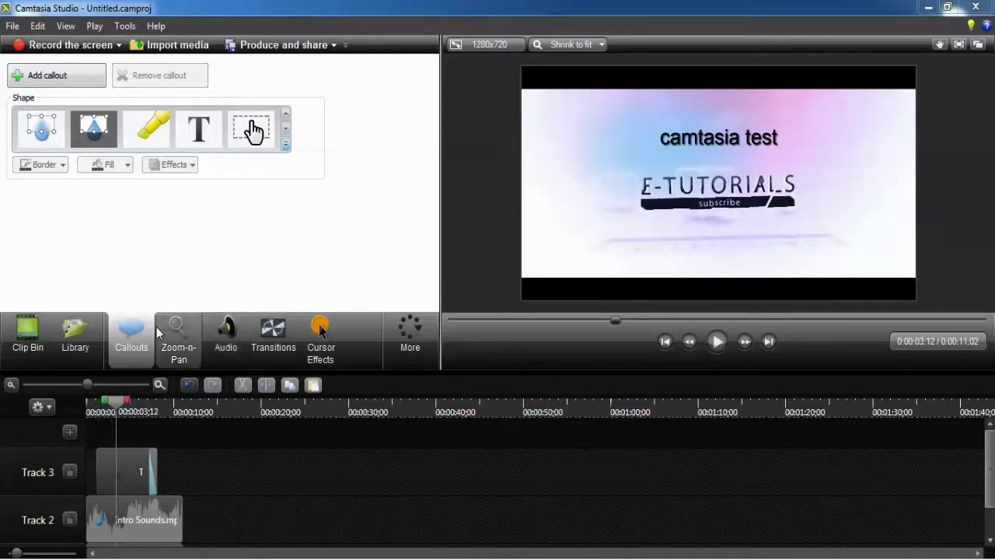
# Show the Audio tools for the Intro Sounds clip on Track 2
pyautogui.click(233, 333)
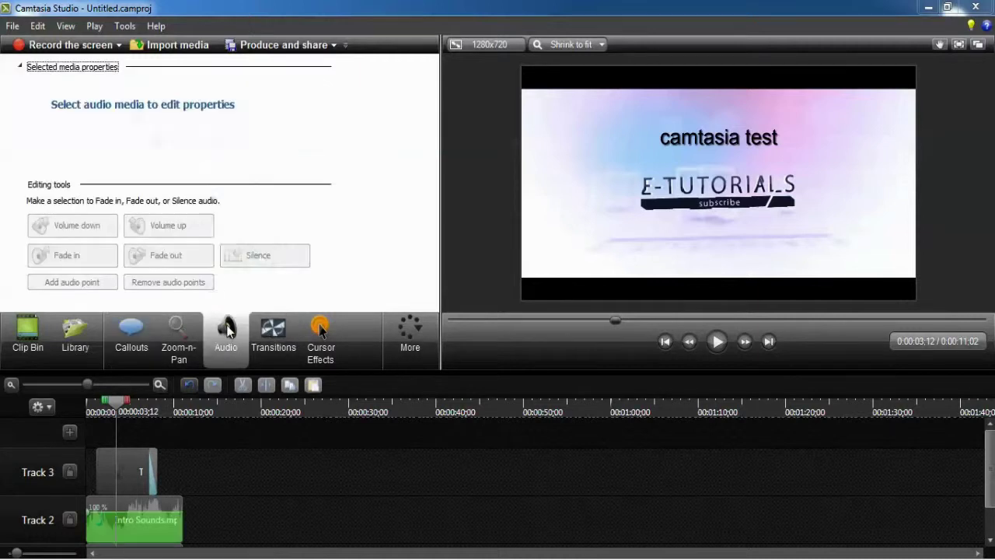
pyautogui.click(164, 509)
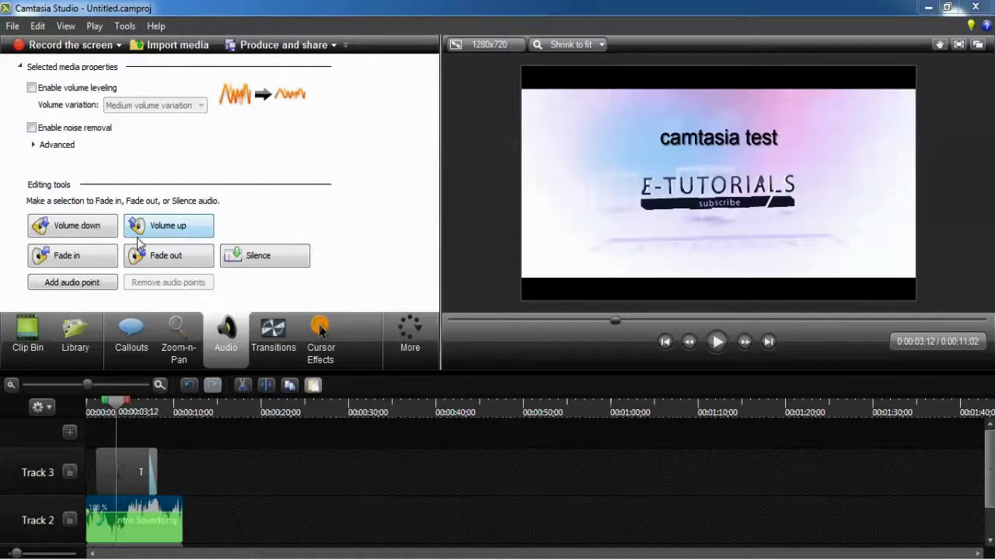
# Add a Cube rotate transition to the start of the Track 3 clip and play the preview
pyautogui.click(282, 338)
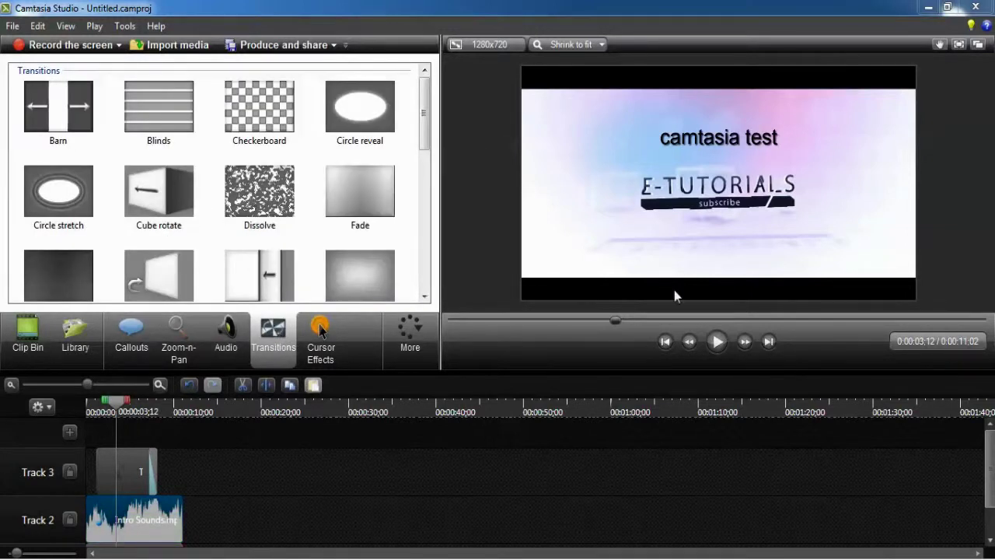
pyautogui.moveTo(158, 191)
pyautogui.mouseDown()
pyautogui.moveTo(100, 437)
pyautogui.moveTo(75, 474)
pyautogui.moveTo(94, 484)
pyautogui.moveTo(98, 466)
pyautogui.mouseUp()
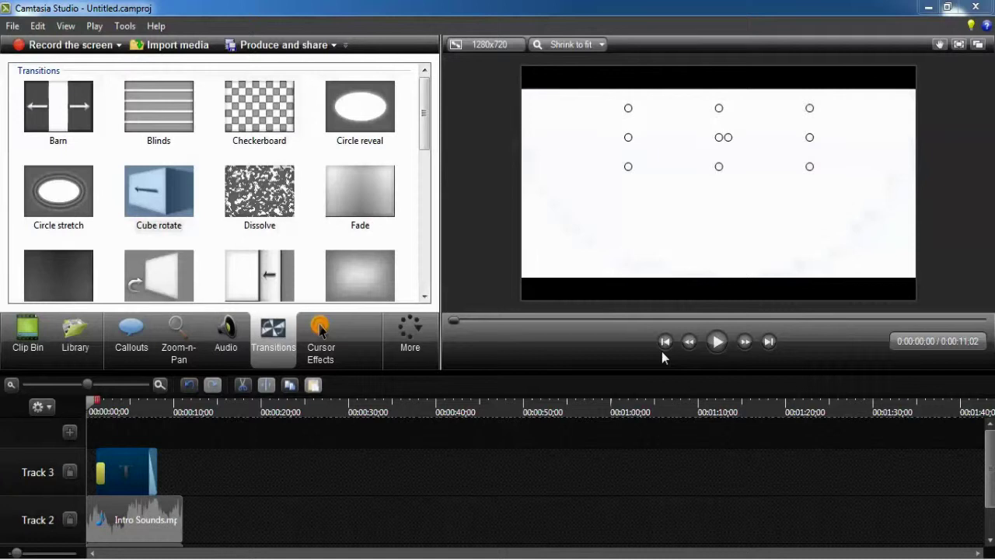
pyautogui.click(713, 346)
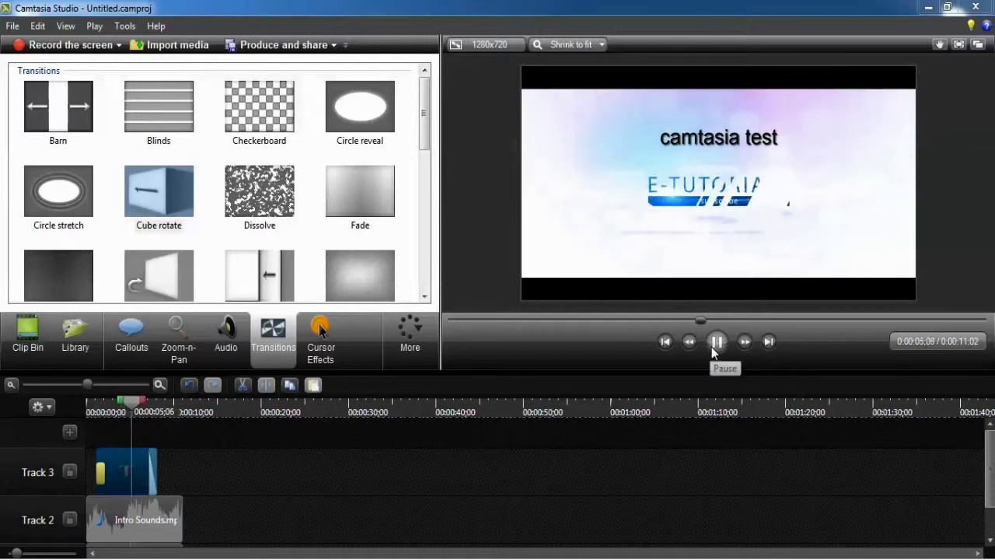
# Stop playback, open Captions from More, and type 'a you see here everything is perfect'
pyautogui.click(714, 345)
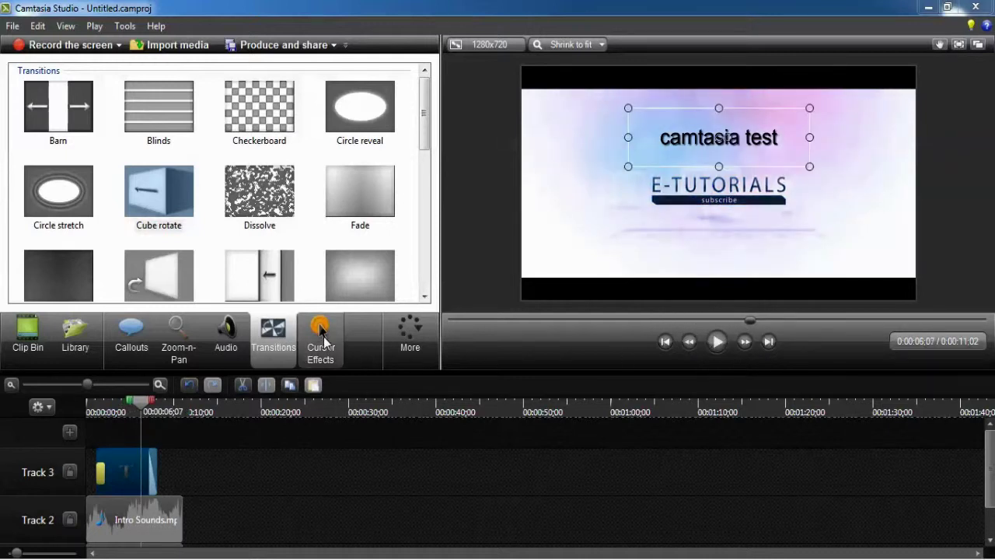
pyautogui.click(323, 336)
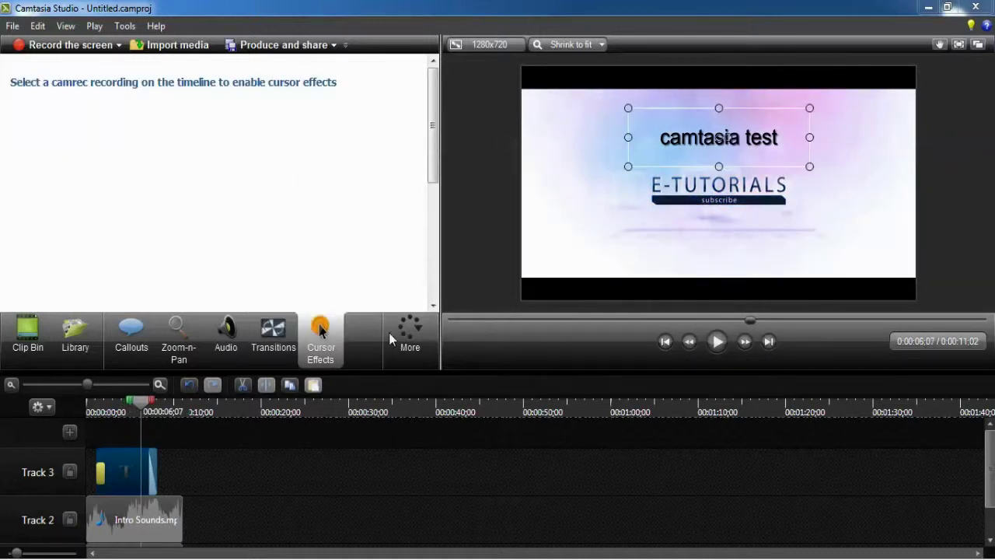
pyautogui.click(411, 331)
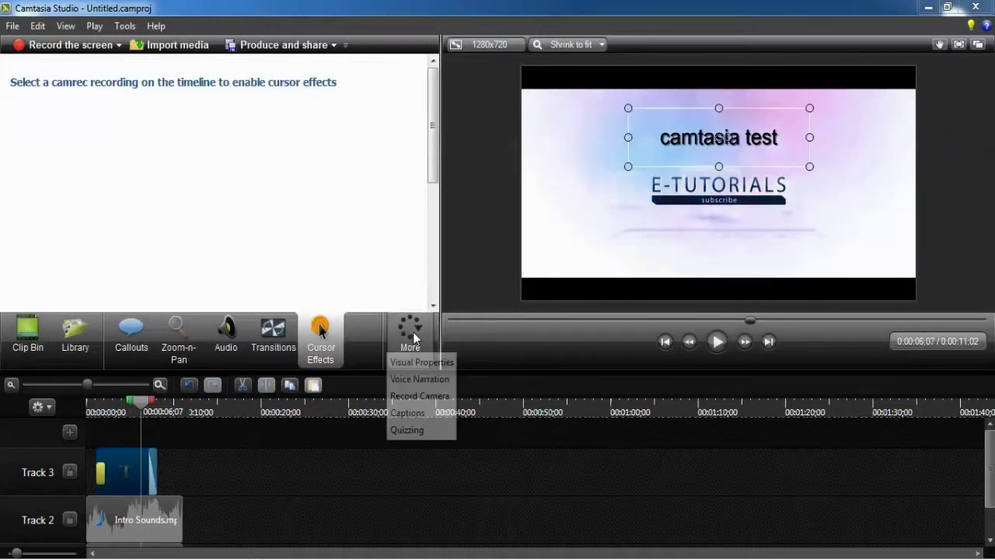
pyautogui.click(407, 413)
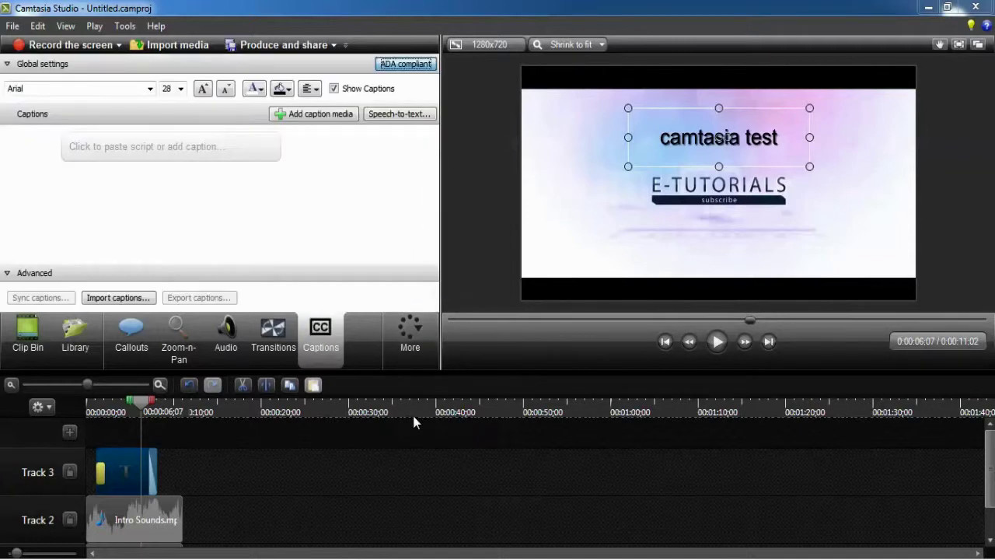
pyautogui.click(99, 147)
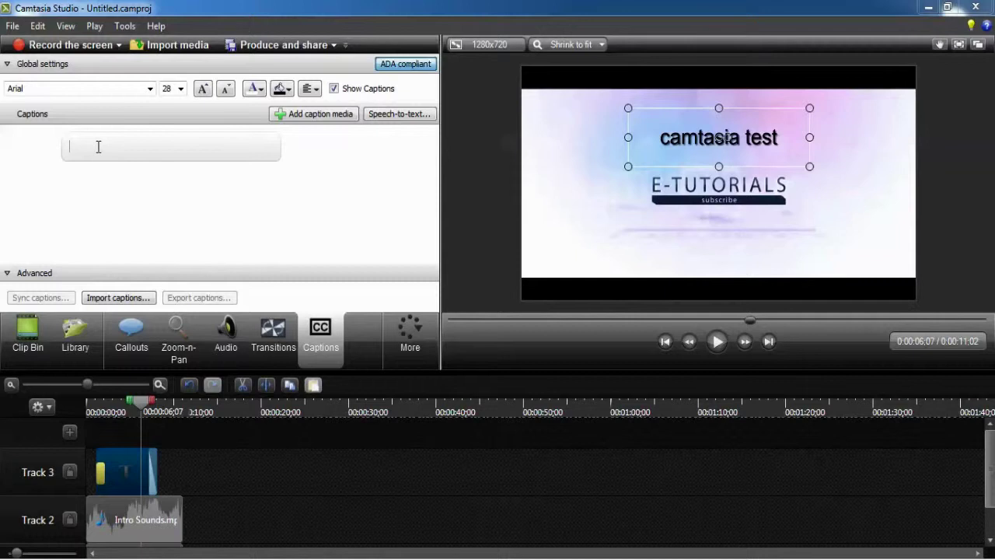
pyautogui.write('a you')
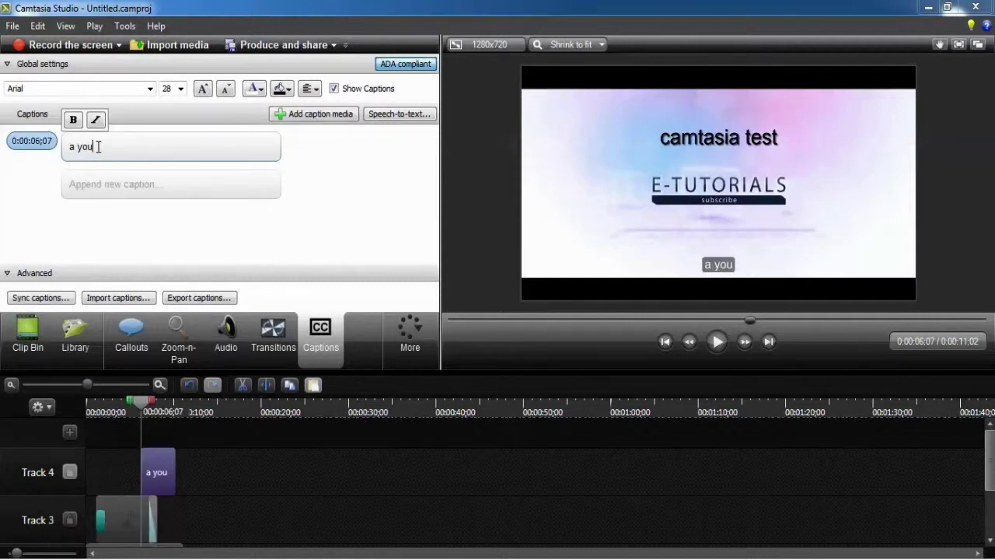
pyautogui.write(' see here ')
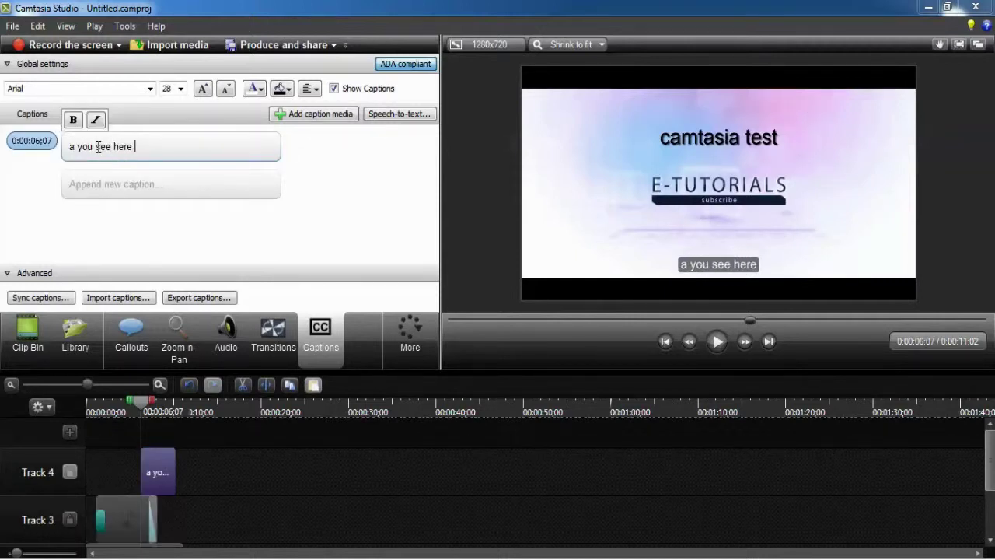
pyautogui.write('ever')
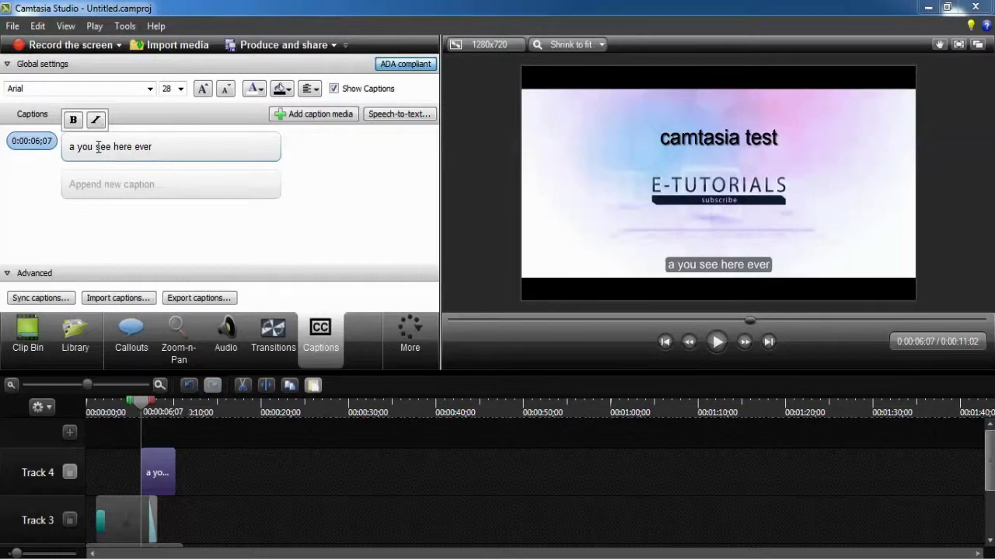
pyautogui.write('ything i')
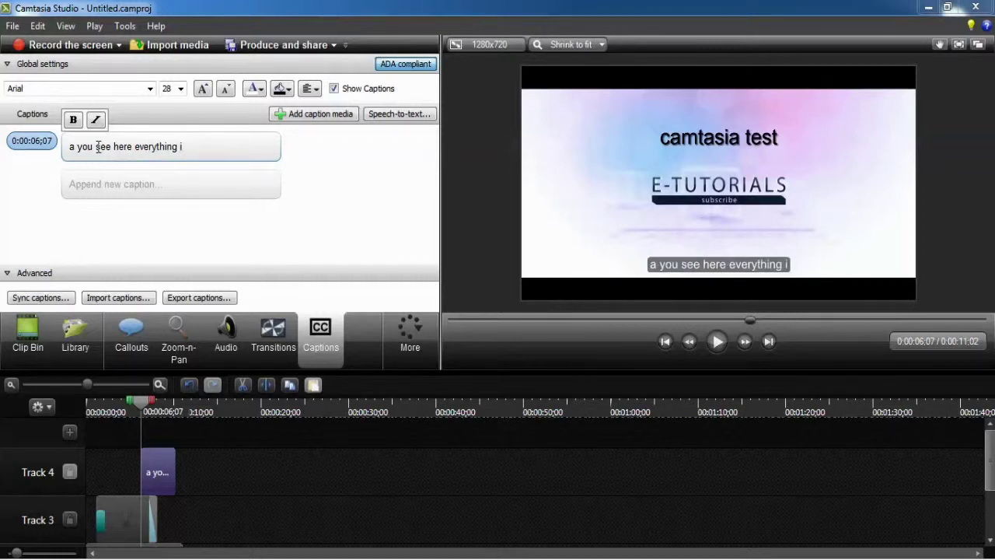
pyautogui.write('s perfe')
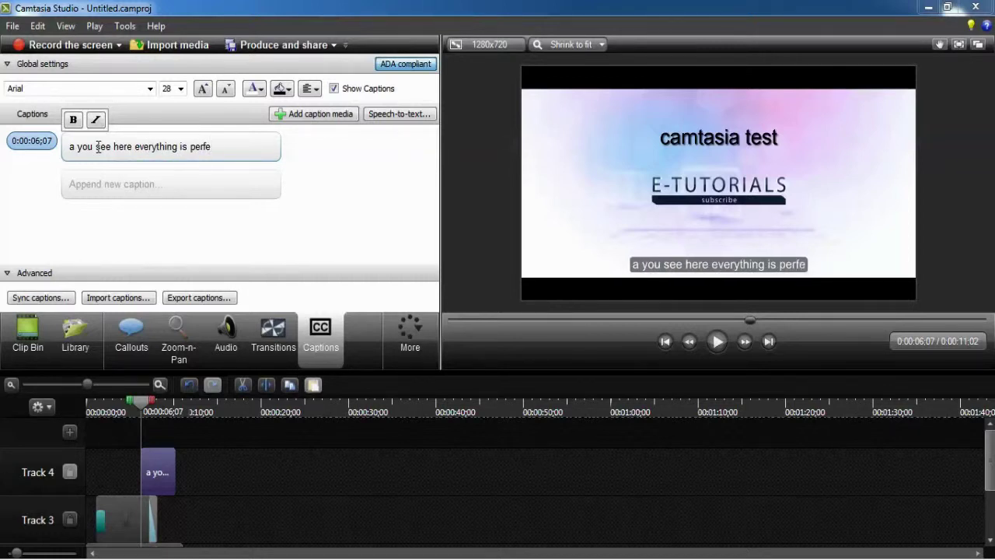
pyautogui.write('ct')
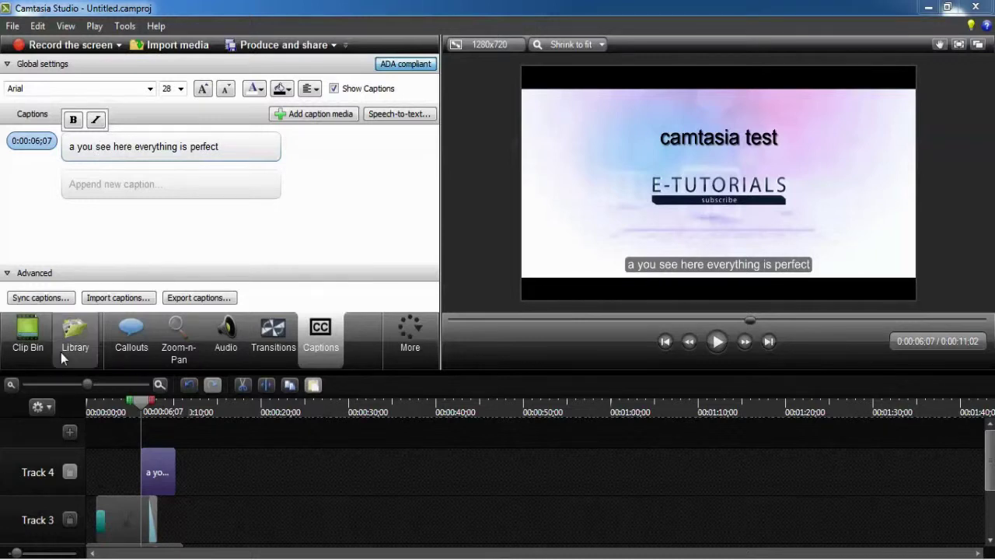
# Move the caption to start at 0:00:03;00 and play to about 6 seconds to check it
pyautogui.moveTo(142, 409); pyautogui.dragTo(114, 409)
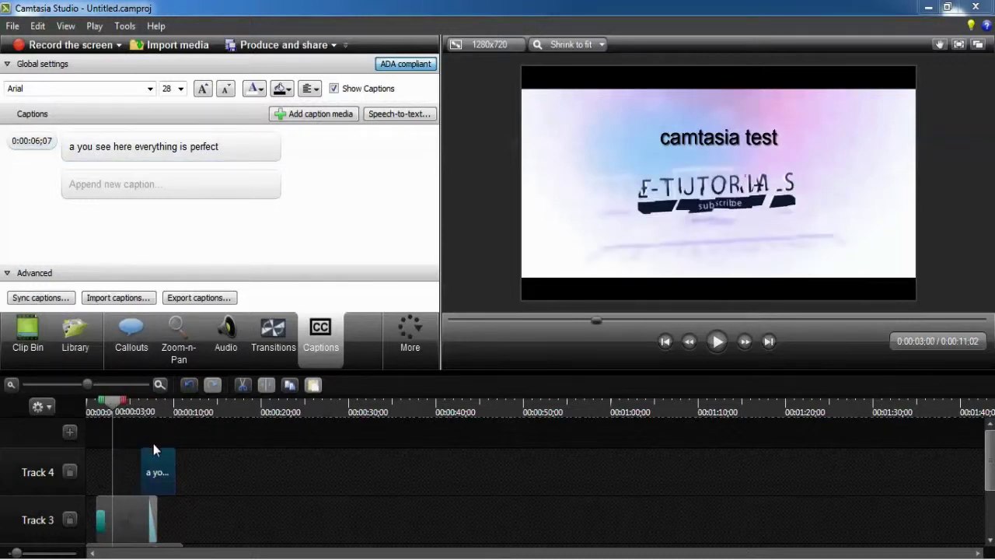
pyautogui.moveTo(154, 455); pyautogui.dragTo(123, 465)
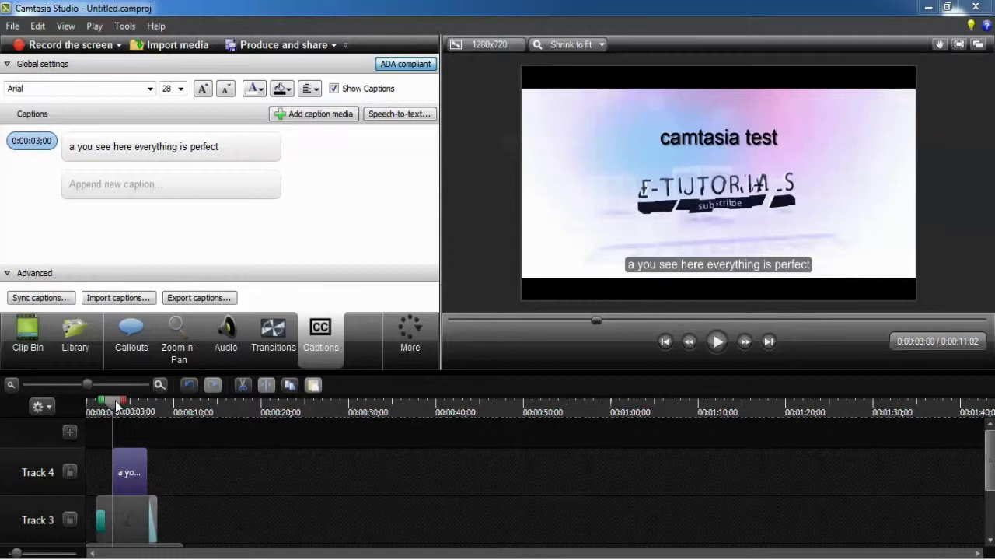
pyautogui.click(91, 404)
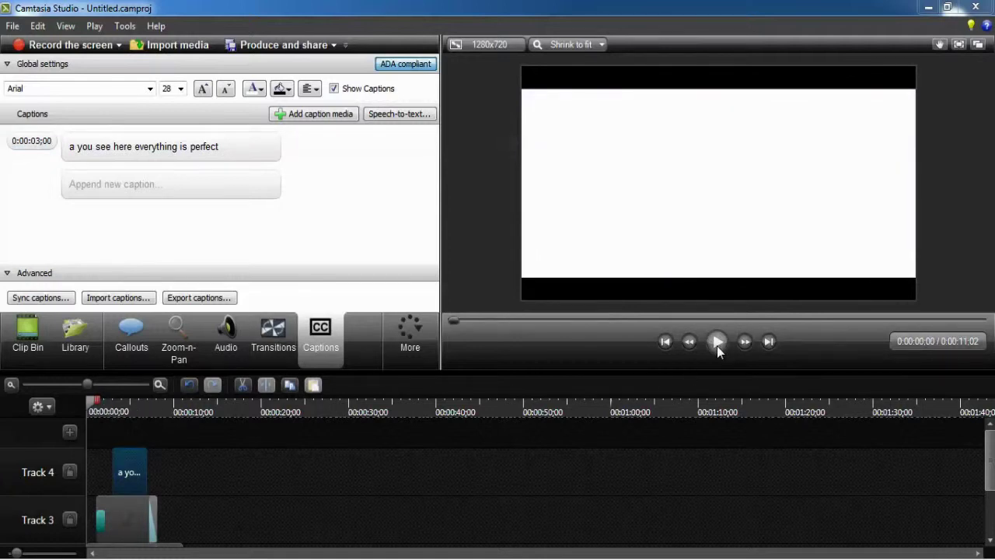
pyautogui.click(717, 344)
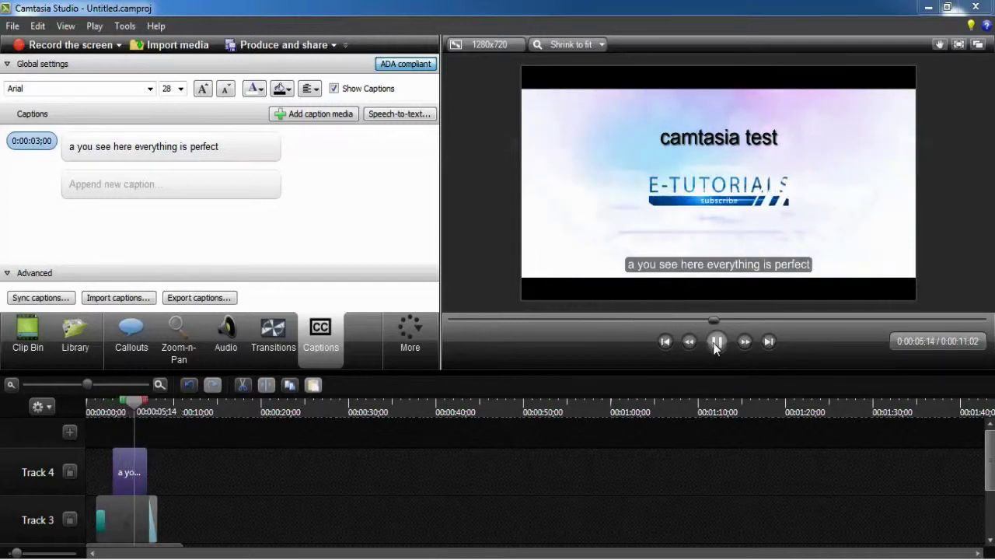
pyautogui.click(717, 344)
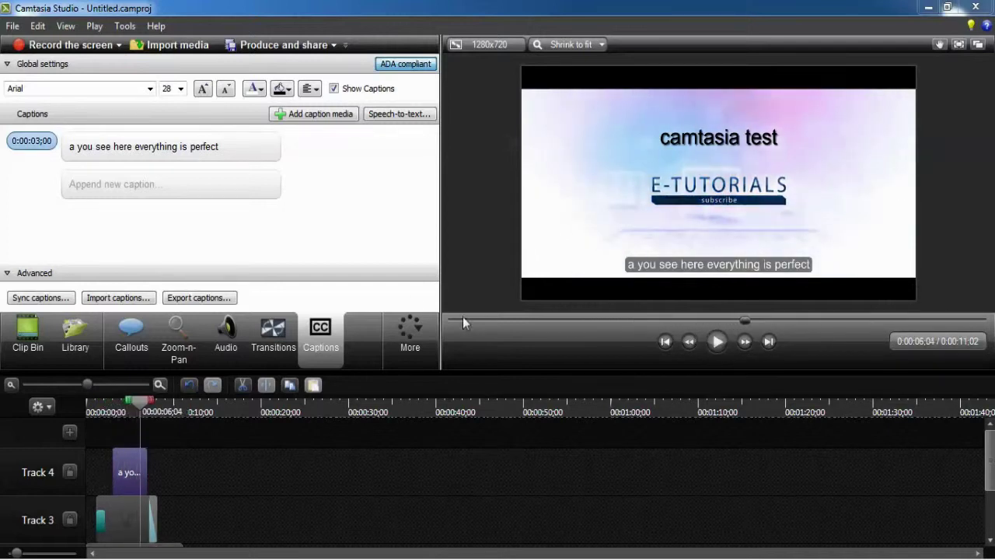
# Export the captions to the Desktop as the SRT file 'ddrer'
pyautogui.click(185, 300)
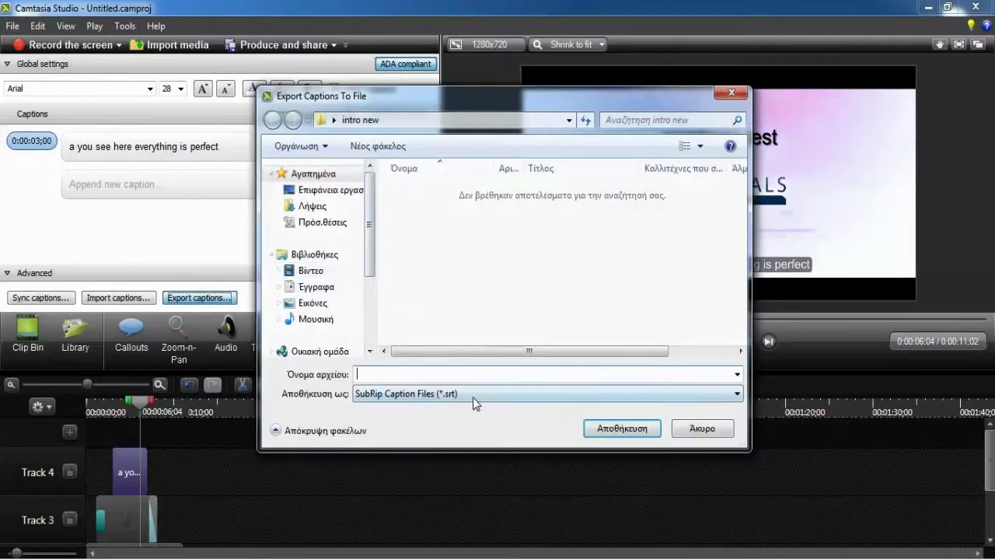
pyautogui.click(342, 191)
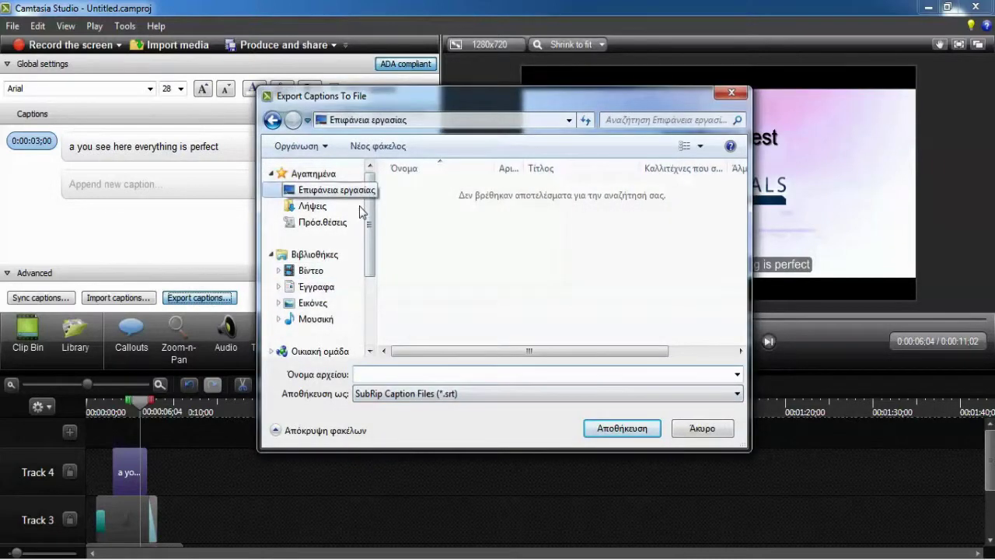
pyautogui.click(390, 375)
pyautogui.write('ddrer')
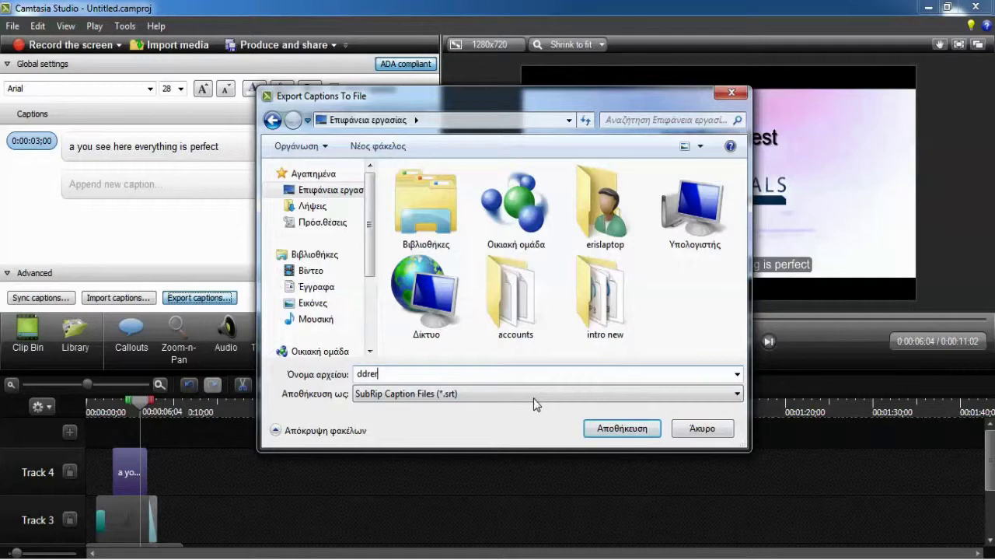
pyautogui.click(622, 427)
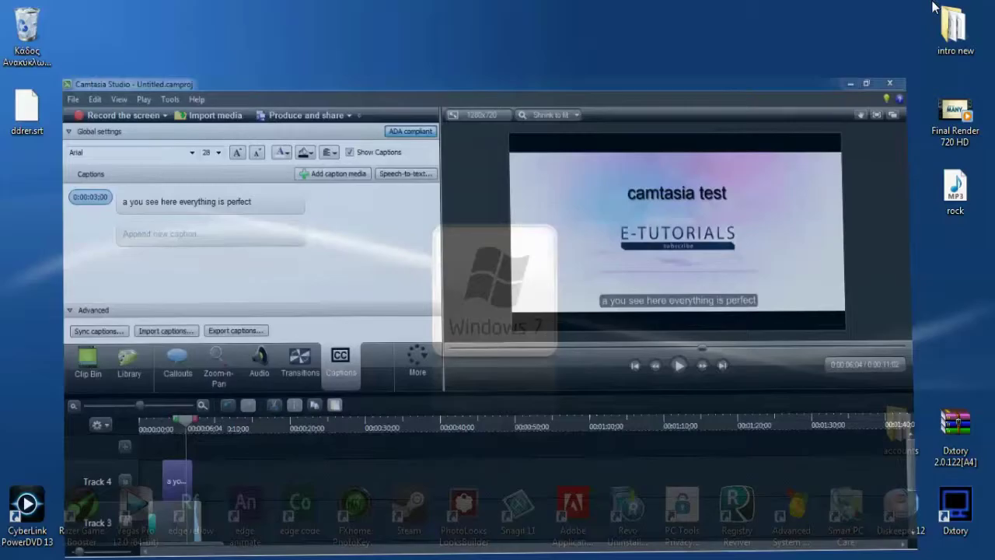
# Check the exported ddrer.srt file on the desktop, then bring Camtasia Studio back
pyautogui.click(929, 7)
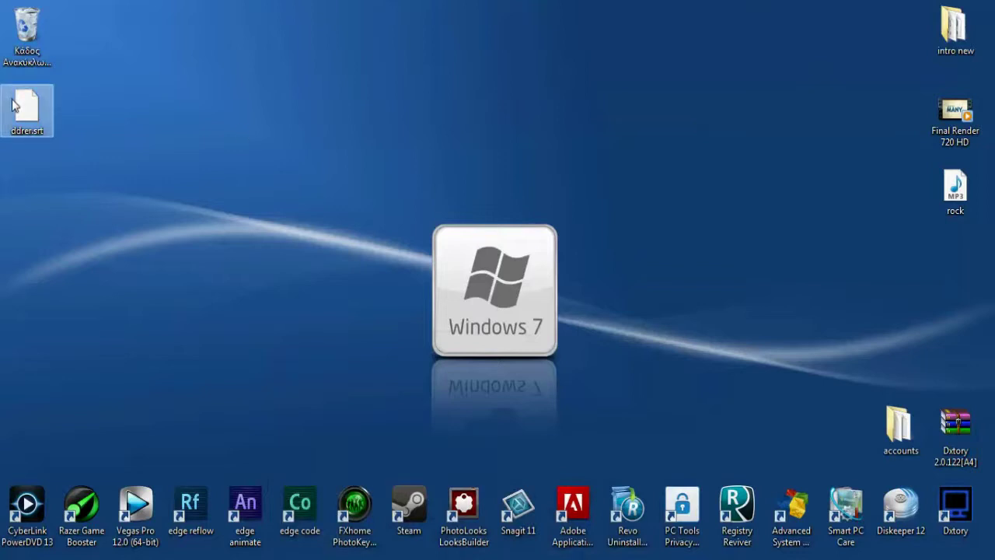
pyautogui.moveTo(27, 112); pyautogui.dragTo(381, 75)
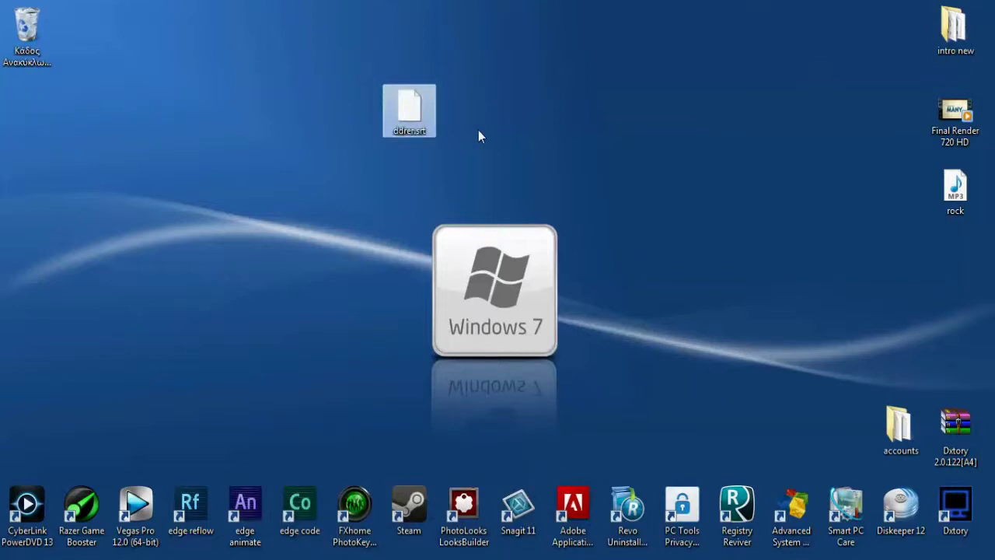
pyautogui.moveTo(410, 109); pyautogui.dragTo(22, 106)
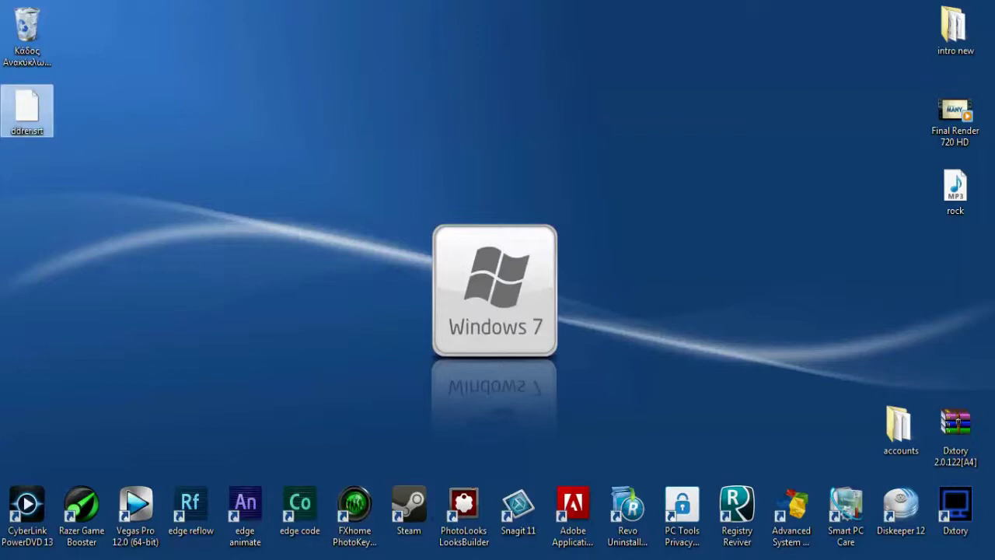
pyautogui.press('super+d')
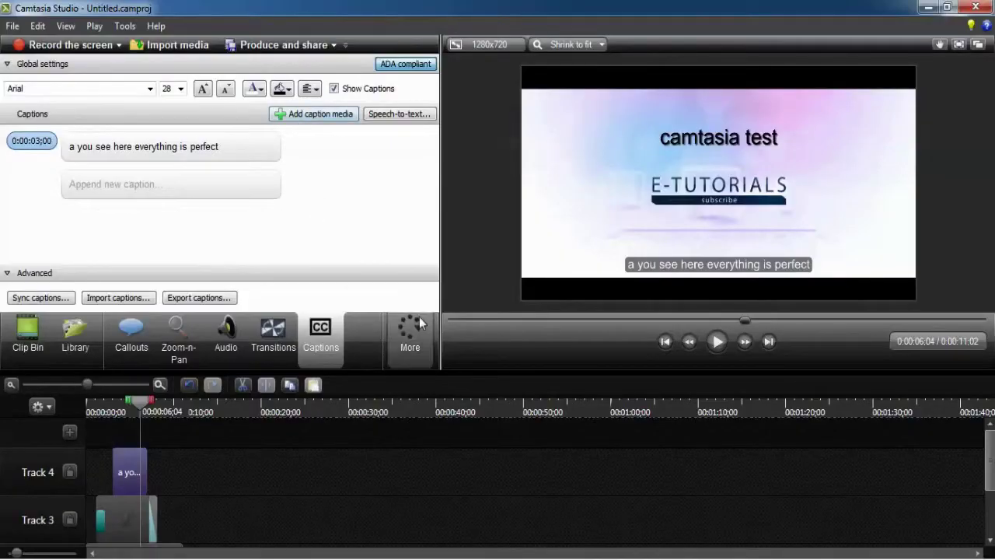
# Add a quiz from More > Quizzing at about 0:00:06;04 on the timeline
pyautogui.click(431, 335)
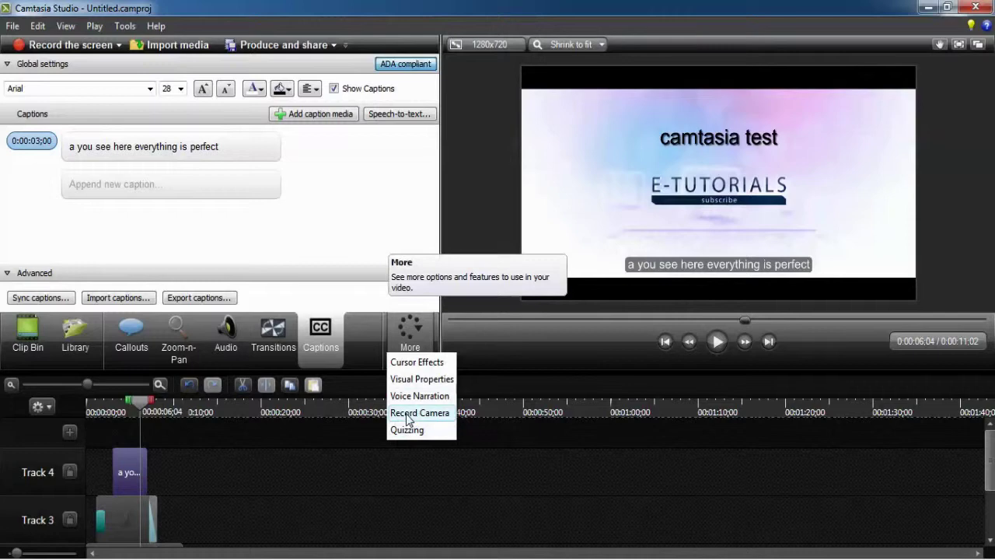
pyautogui.click(407, 430)
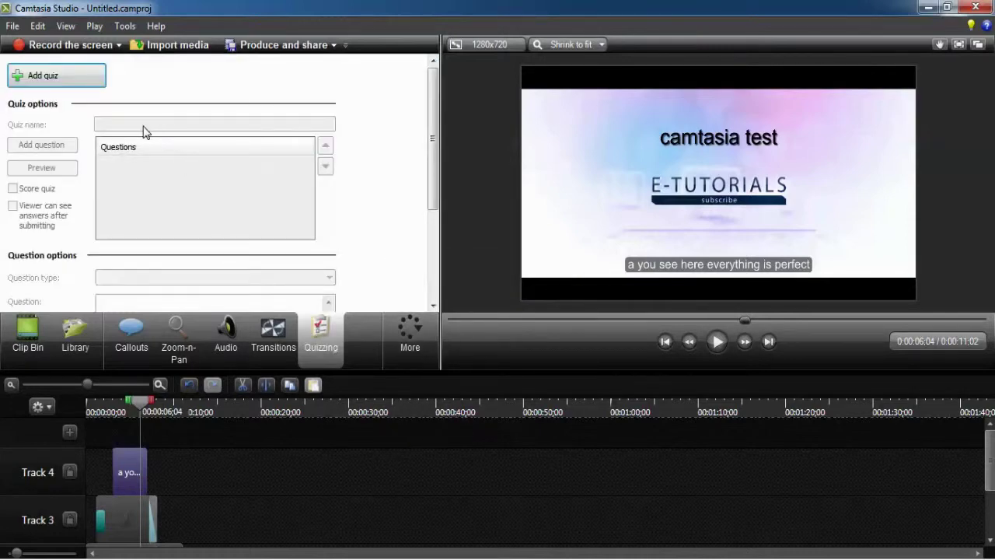
pyautogui.click(95, 85)
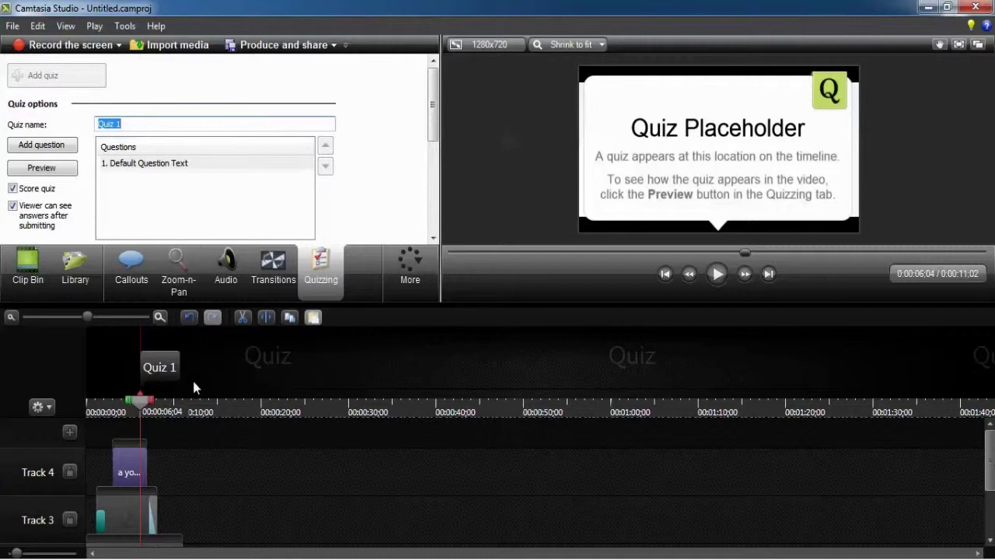
pyautogui.moveTo(173, 375)
pyautogui.mouseDown()
pyautogui.moveTo(143, 374)
pyautogui.moveTo(176, 376)
pyautogui.mouseUp()
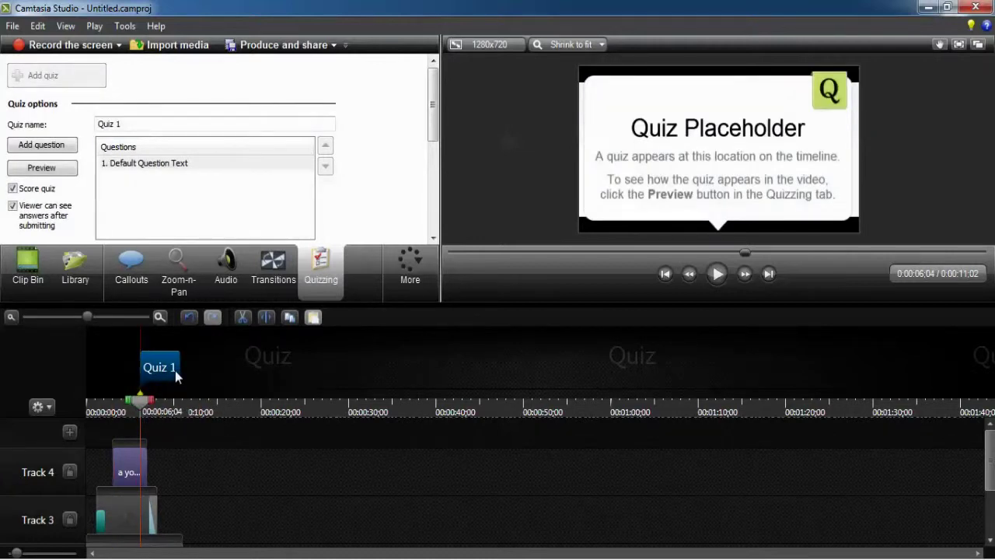
# Rename the quiz to 'whars the name of your pet'
pyautogui.click(146, 171)
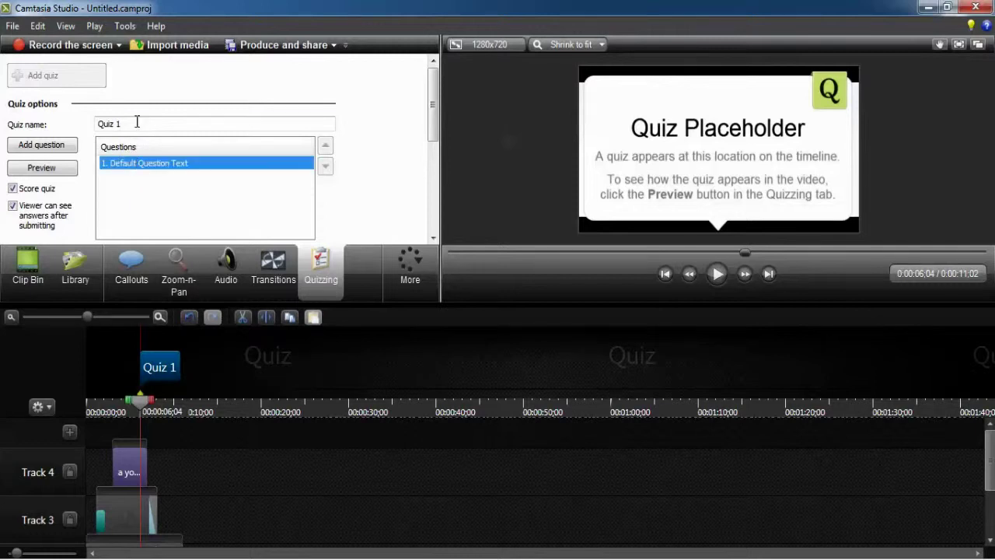
pyautogui.moveTo(133, 122); pyautogui.dragTo(97, 134)
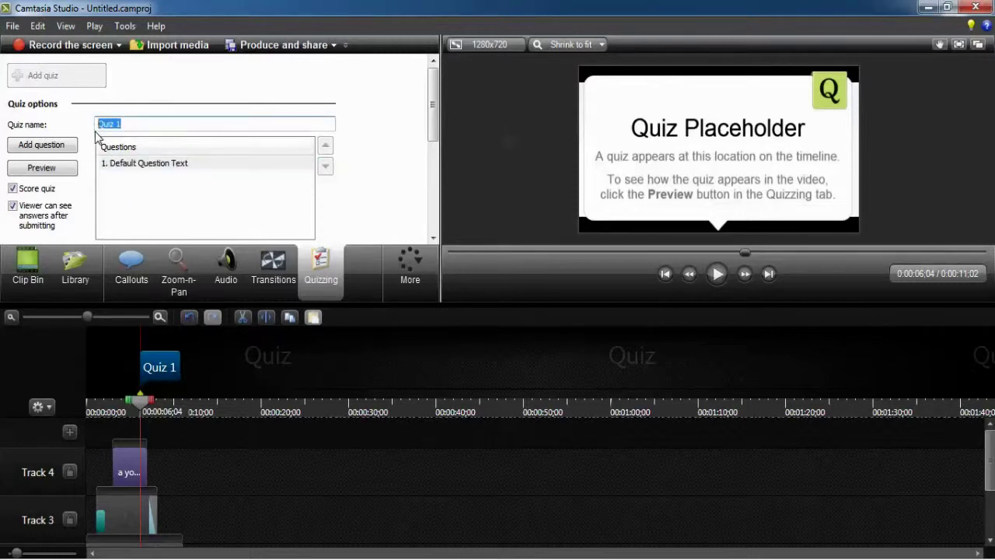
pyautogui.write('whars')
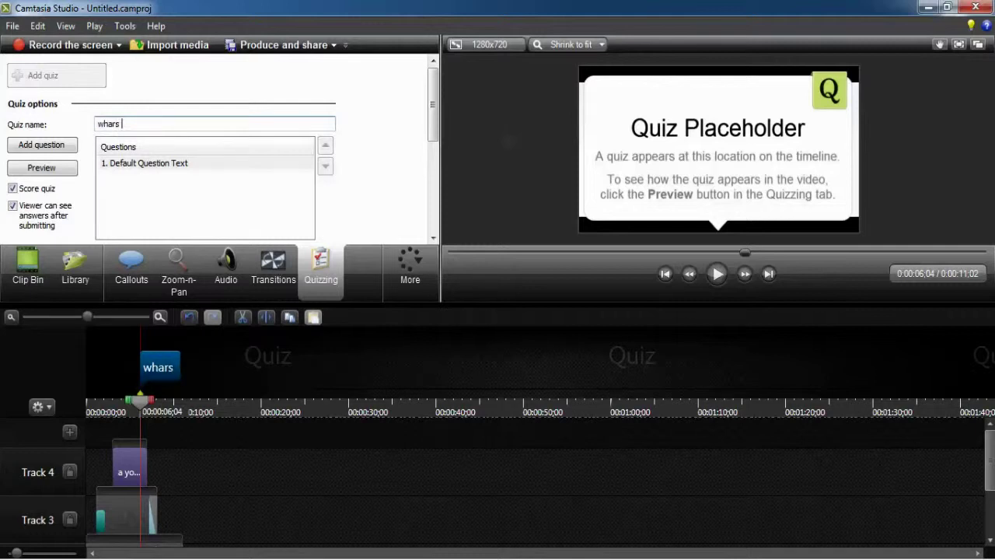
pyautogui.write(' the na')
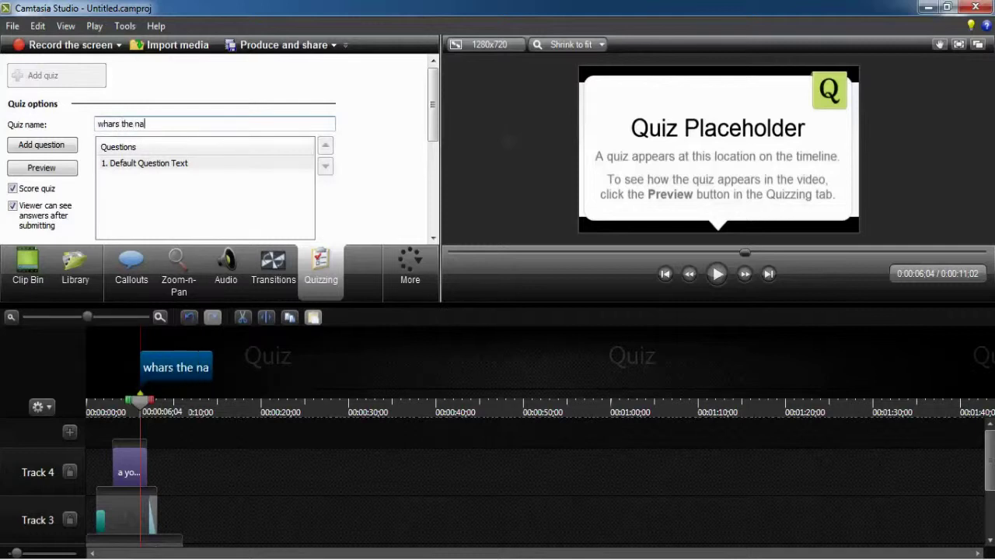
pyautogui.write('me of ')
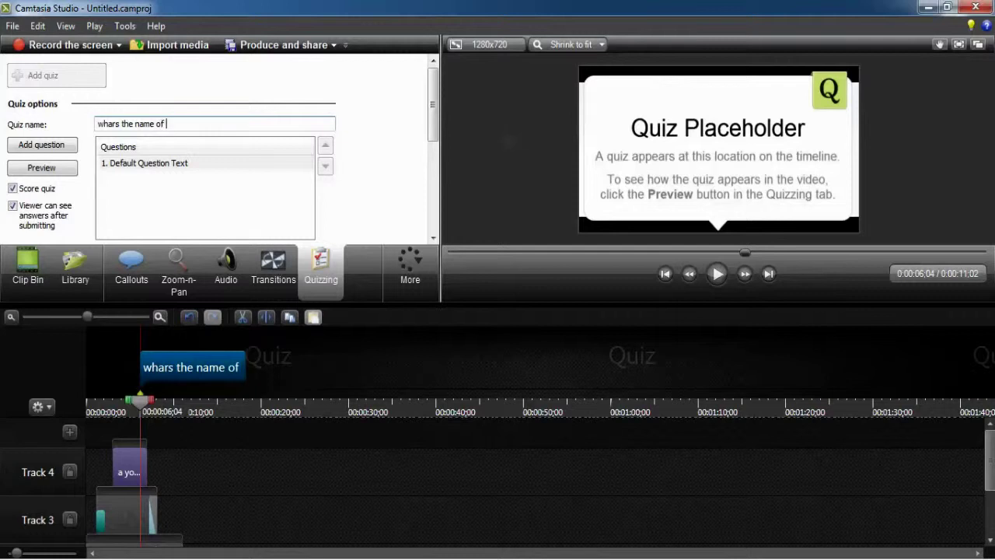
pyautogui.write('your pet')
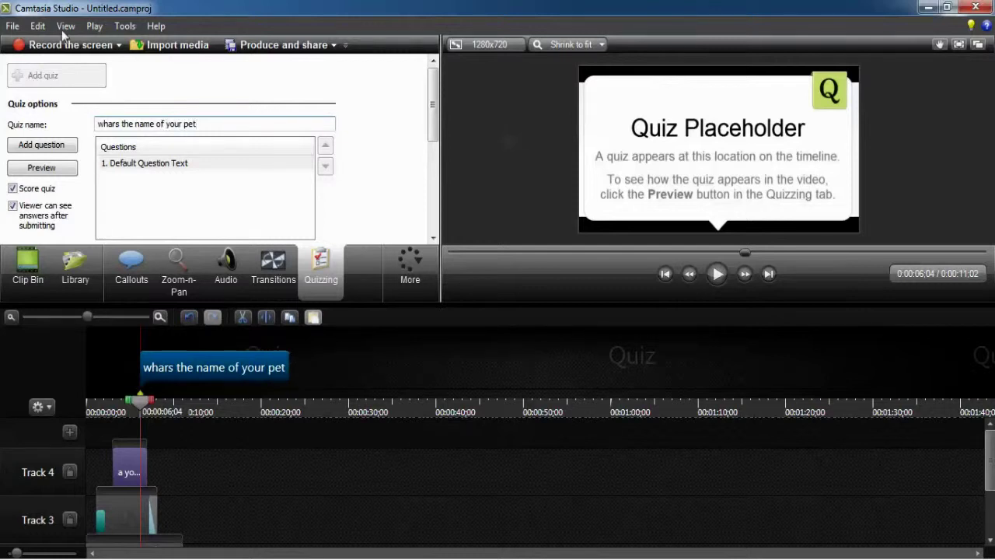
# Play and pause the video, then move the pet-name quiz marker to 0:00:05;14
pyautogui.click(716, 272)
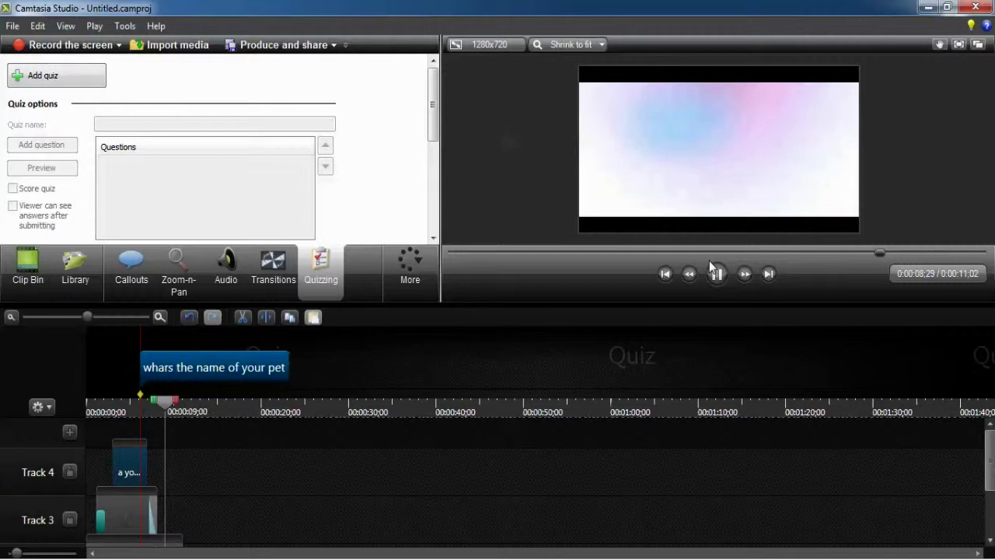
pyautogui.click(713, 271)
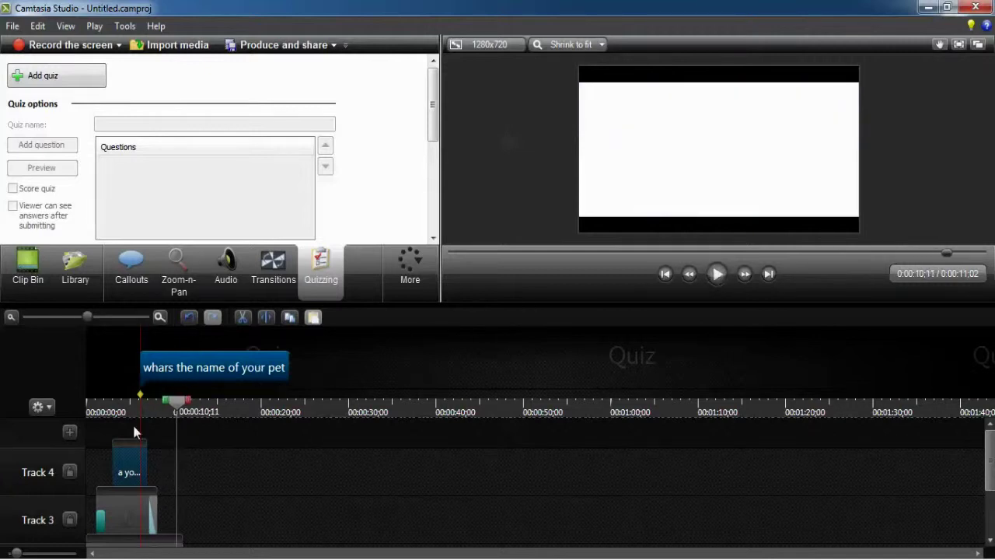
pyautogui.moveTo(189, 370)
pyautogui.mouseDown()
pyautogui.moveTo(161, 367)
pyautogui.moveTo(278, 354)
pyautogui.moveTo(165, 369)
pyautogui.moveTo(191, 368)
pyautogui.mouseUp()
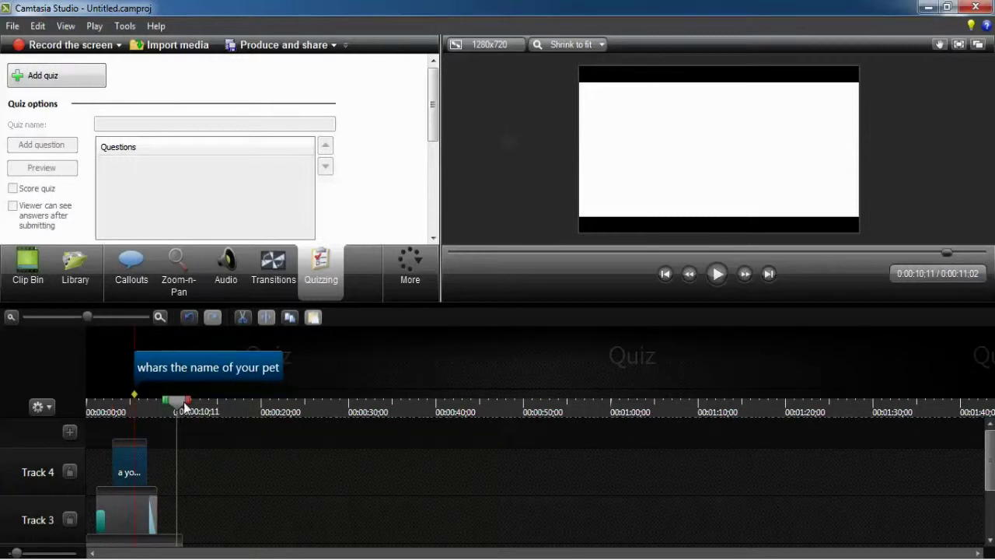
pyautogui.moveTo(119, 410)
pyautogui.mouseDown()
pyautogui.moveTo(87, 412)
pyautogui.moveTo(182, 416)
pyautogui.moveTo(142, 416)
pyautogui.mouseUp()
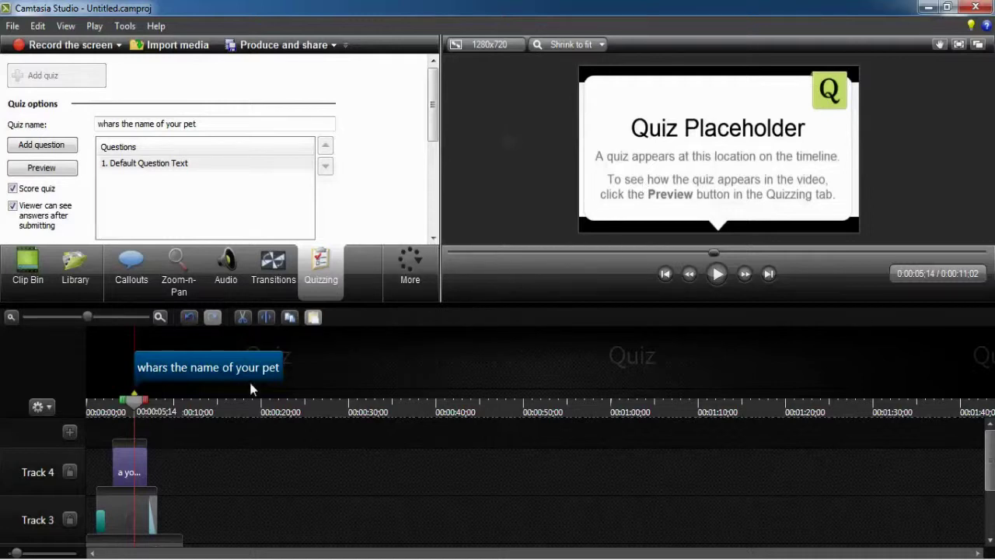
pyautogui.moveTo(218, 371)
pyautogui.mouseDown()
pyautogui.moveTo(180, 445)
pyautogui.moveTo(179, 434)
pyautogui.mouseUp()
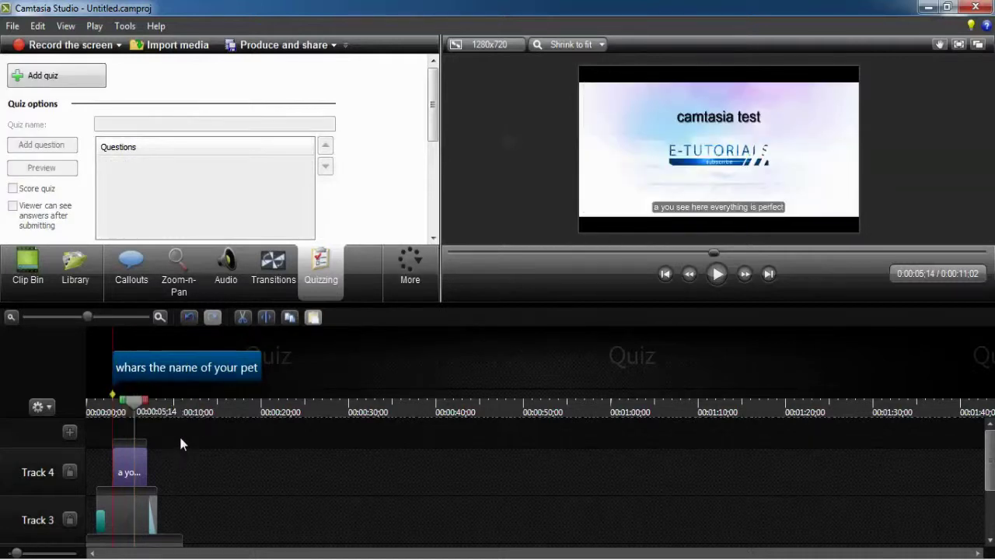
pyautogui.moveTo(145, 372)
pyautogui.mouseDown()
pyautogui.moveTo(199, 368)
pyautogui.moveTo(167, 371)
pyautogui.mouseUp()
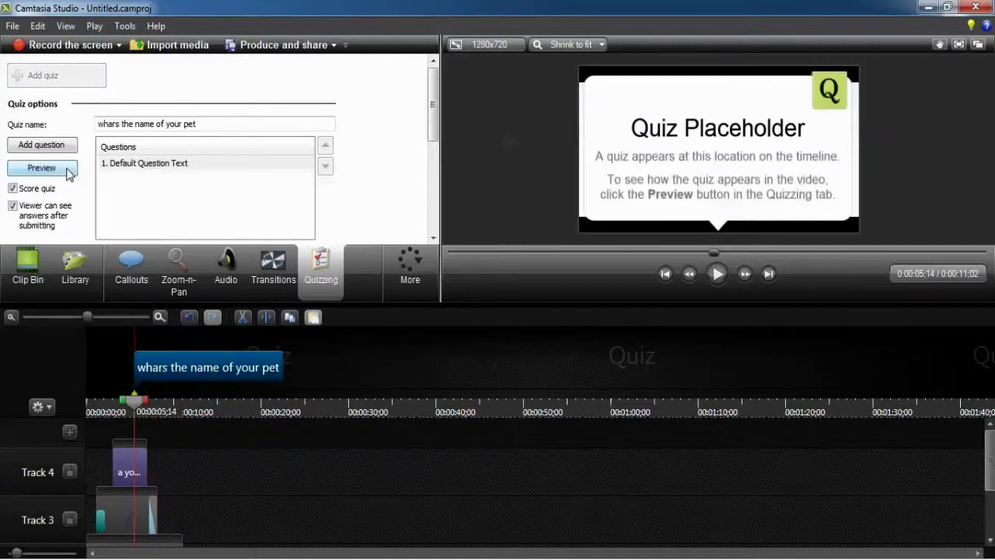
# Preview the quiz in Chrome and move the preview window fully onto the screen
pyautogui.click(56, 173)
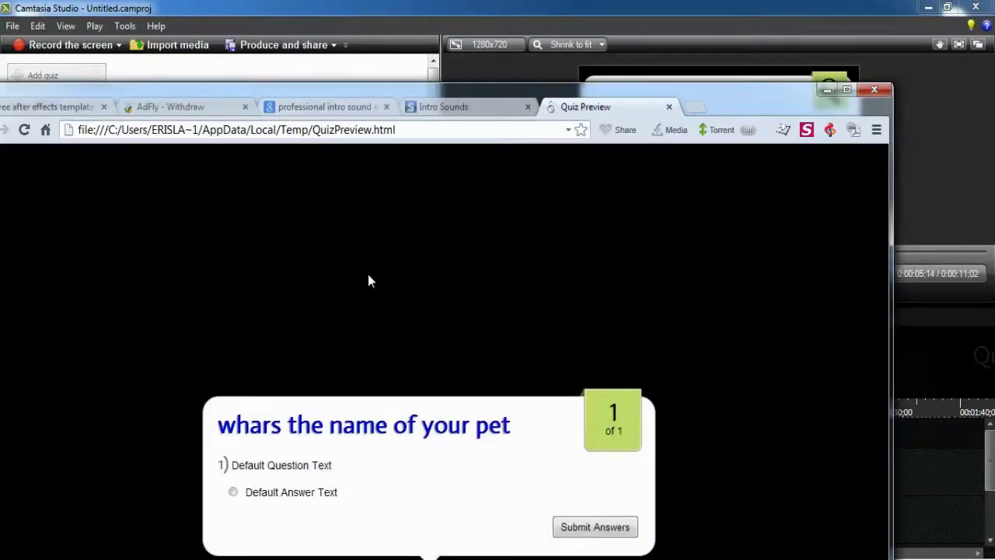
pyautogui.moveTo(384, 96); pyautogui.dragTo(441, 43)
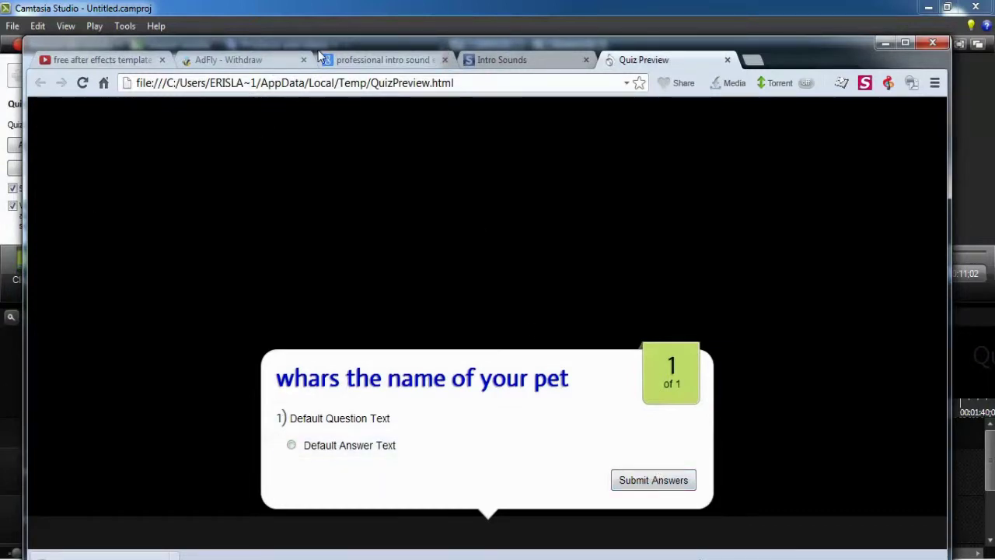
pyautogui.moveTo(318, 50)
pyautogui.mouseDown()
pyautogui.moveTo(330, 483)
pyautogui.moveTo(323, 58)
pyautogui.mouseUp()
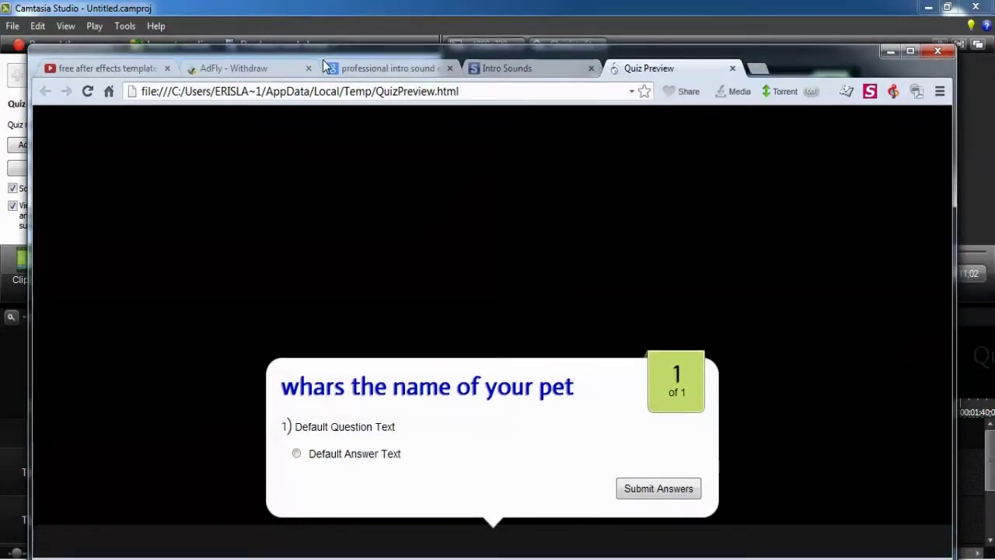
# Submit the quiz, view the answer results, and continue out of the preview
pyautogui.click(662, 489)
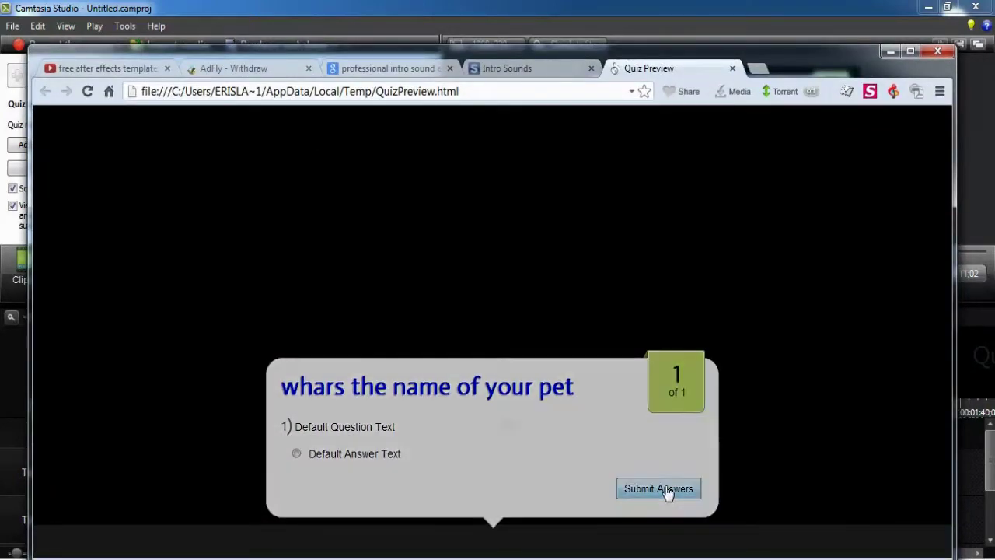
pyautogui.click(490, 441)
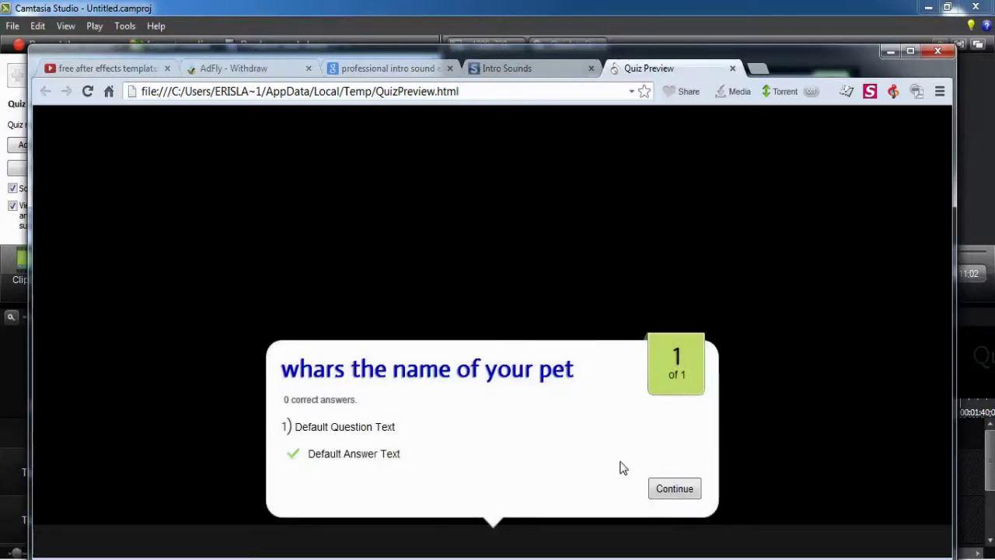
pyautogui.click(683, 496)
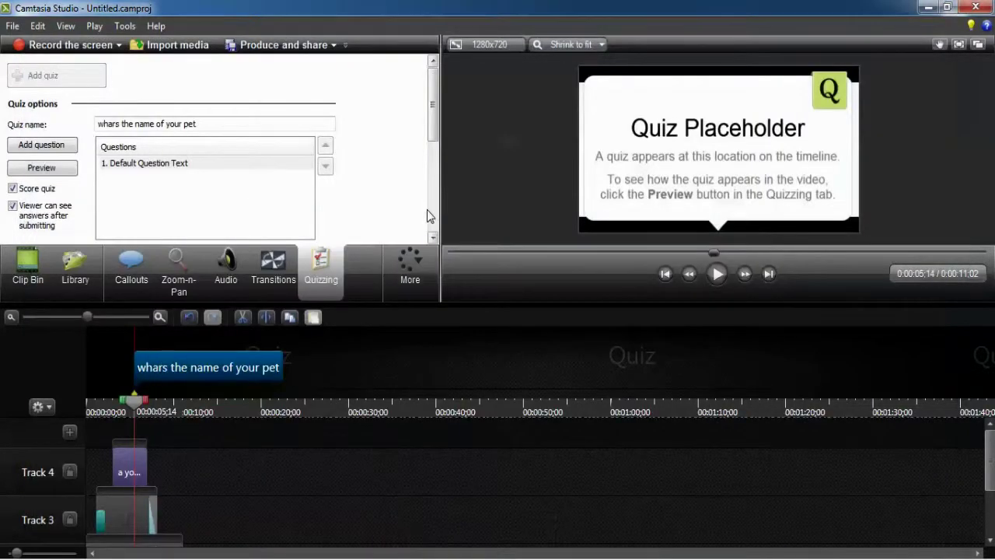
# Scroll to the Answers list and replace the default answer text with rocky
pyautogui.moveTo(437, 143); pyautogui.dragTo(433, 214)
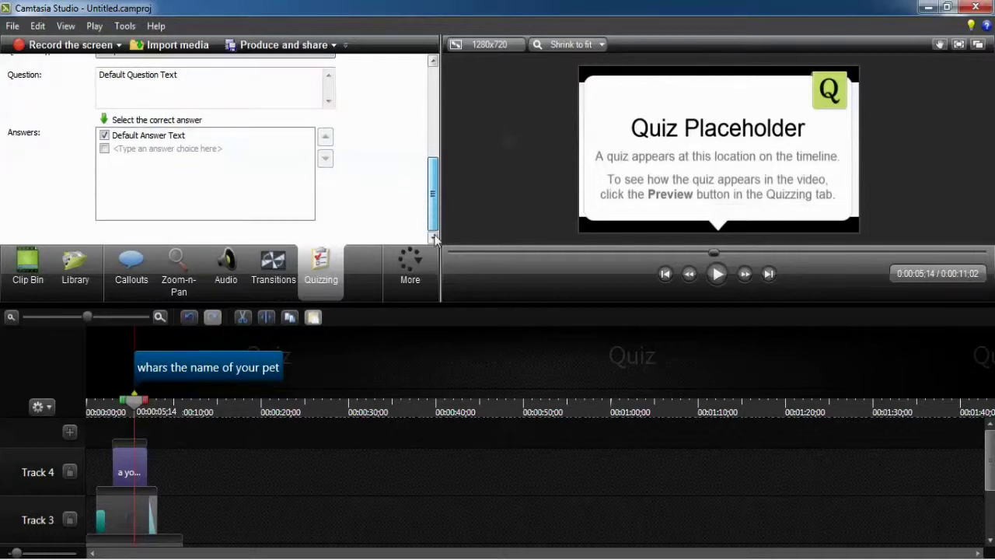
pyautogui.click(181, 137)
pyautogui.click(181, 137)
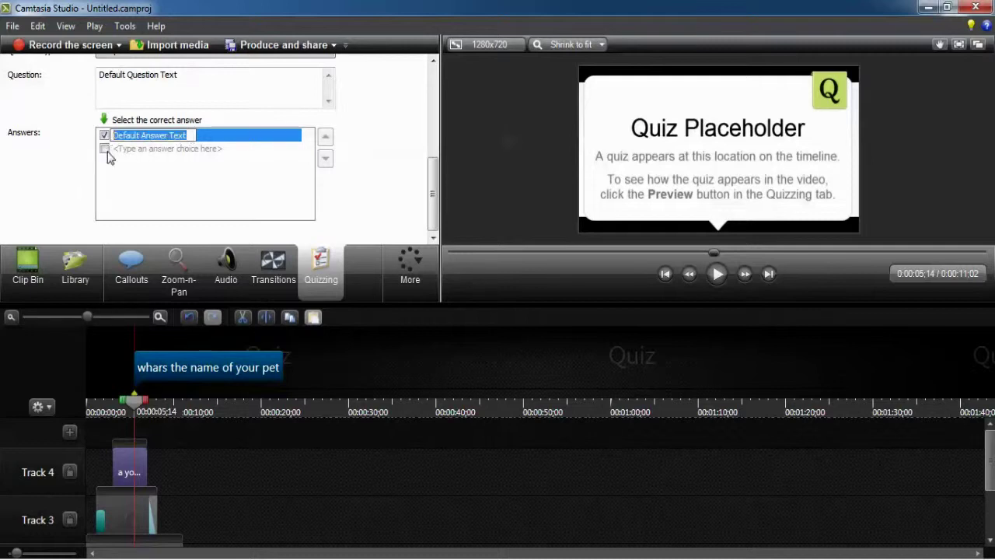
pyautogui.write('ro')
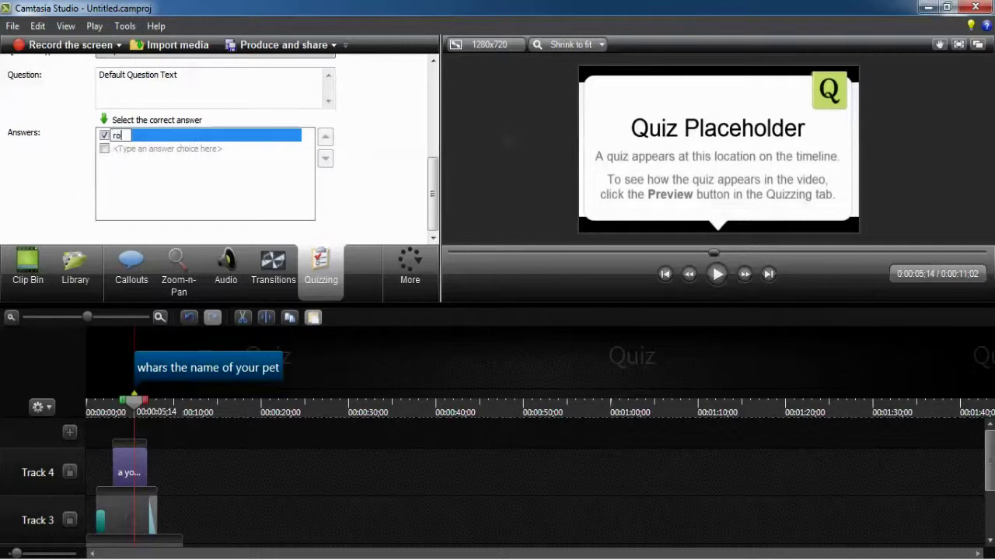
pyautogui.write('cky')
pyautogui.press('Return')
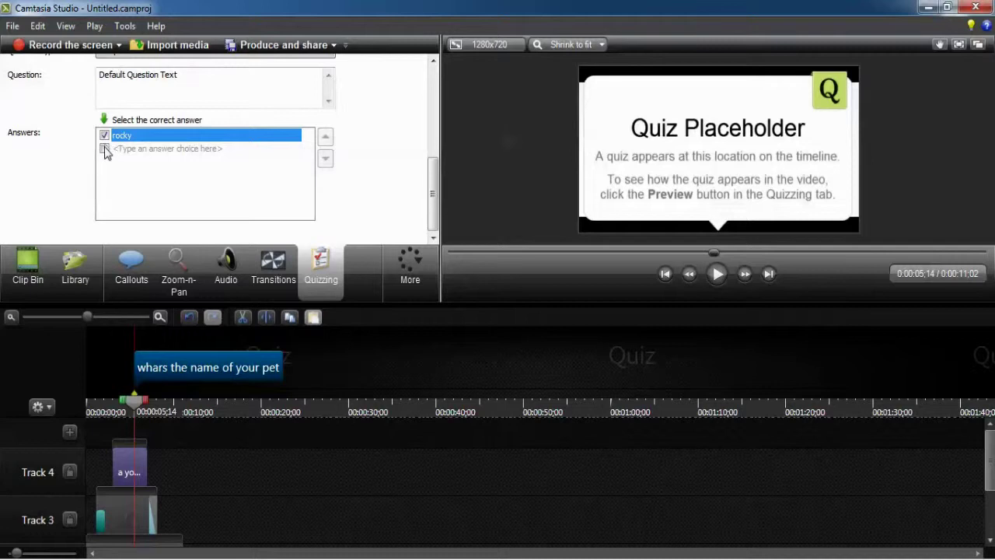
# Add kitty and sylvester as the second and third answer choices
pyautogui.click(106, 150)
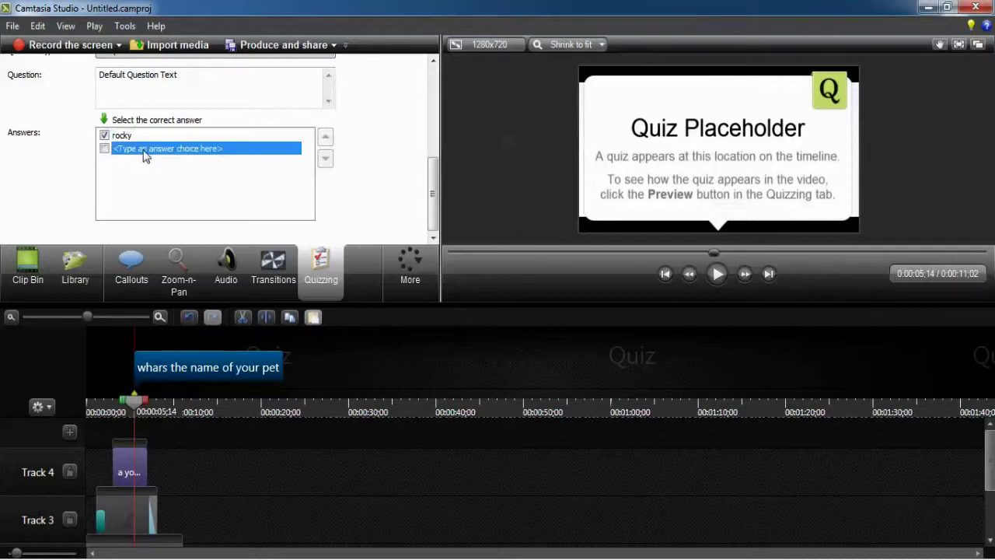
pyautogui.click(199, 151)
pyautogui.write('kitty')
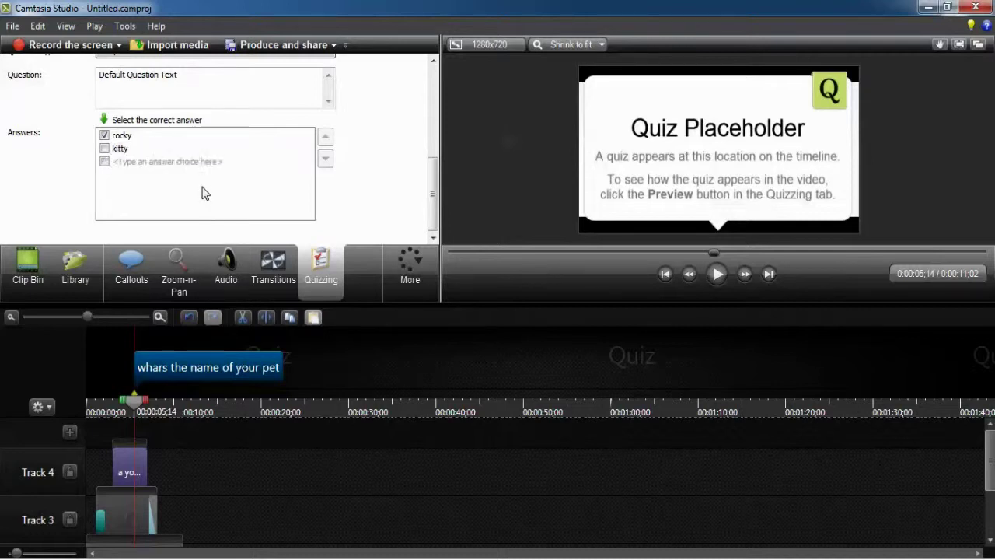
pyautogui.press('Return')
pyautogui.click(136, 166)
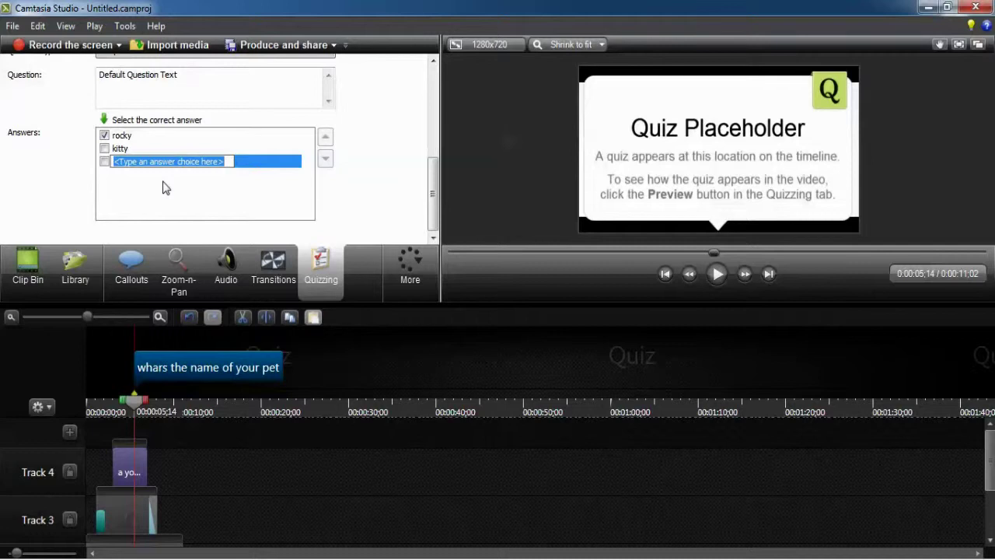
pyautogui.write('syl')
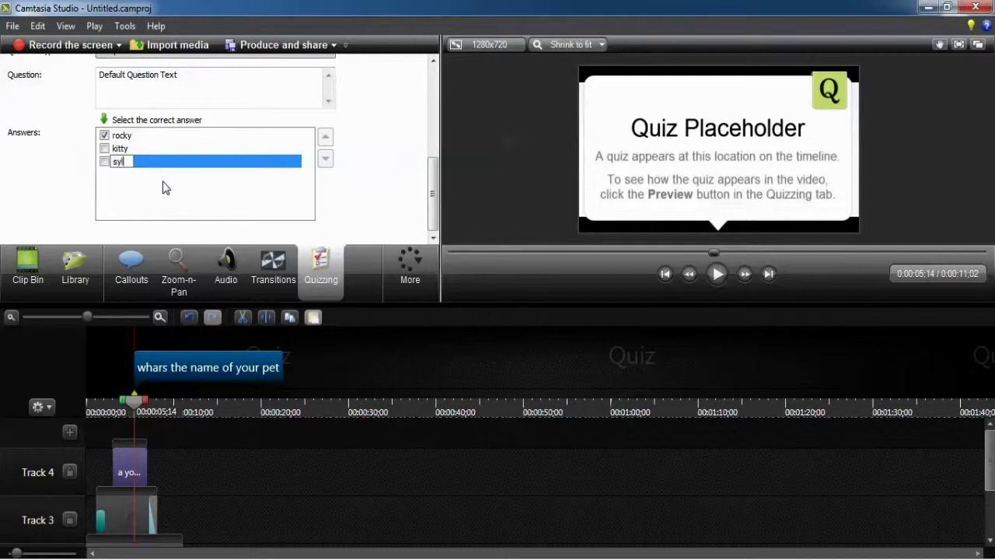
pyautogui.write('vester')
pyautogui.press('Return')
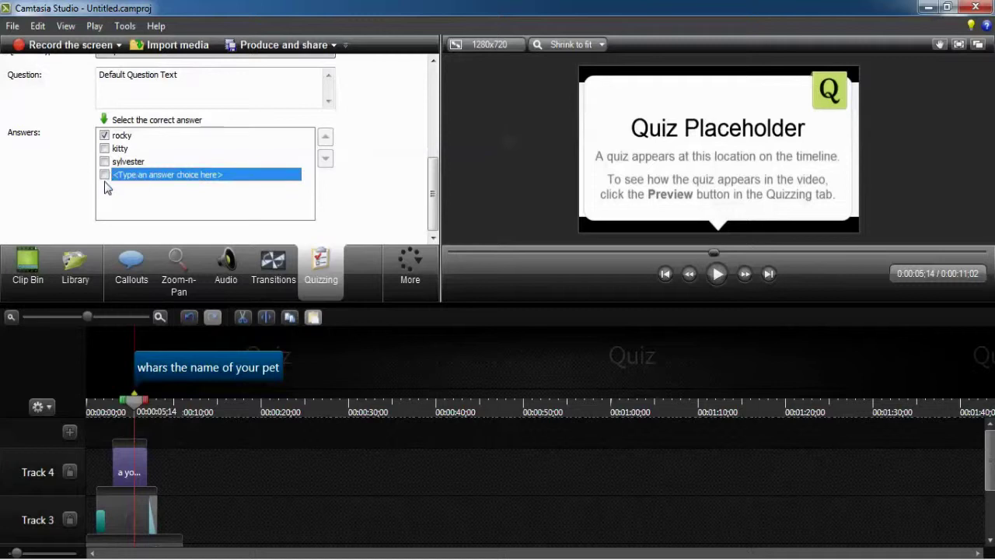
# Replace the fourth answer row's placeholder text with birdie
pyautogui.click(144, 171)
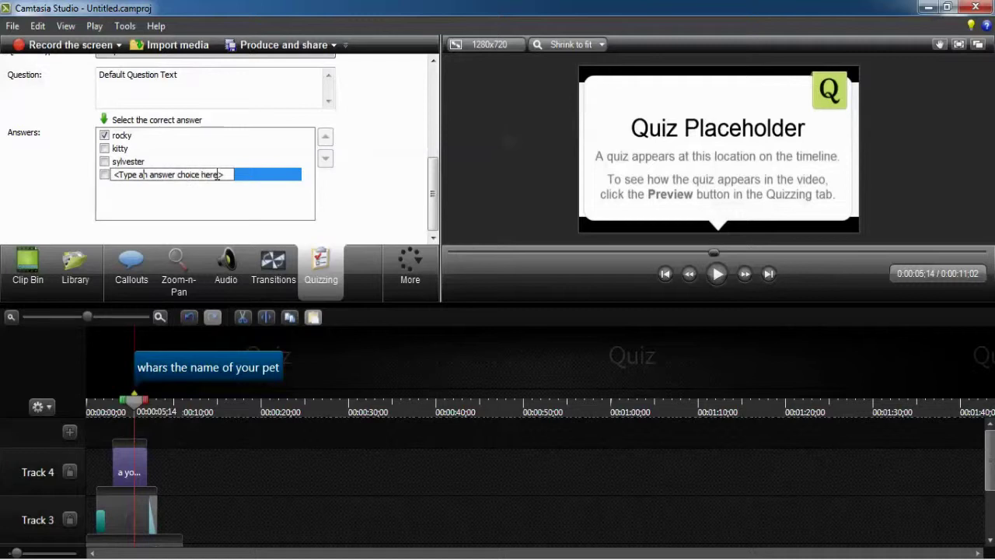
pyautogui.moveTo(224, 172); pyautogui.dragTo(115, 178)
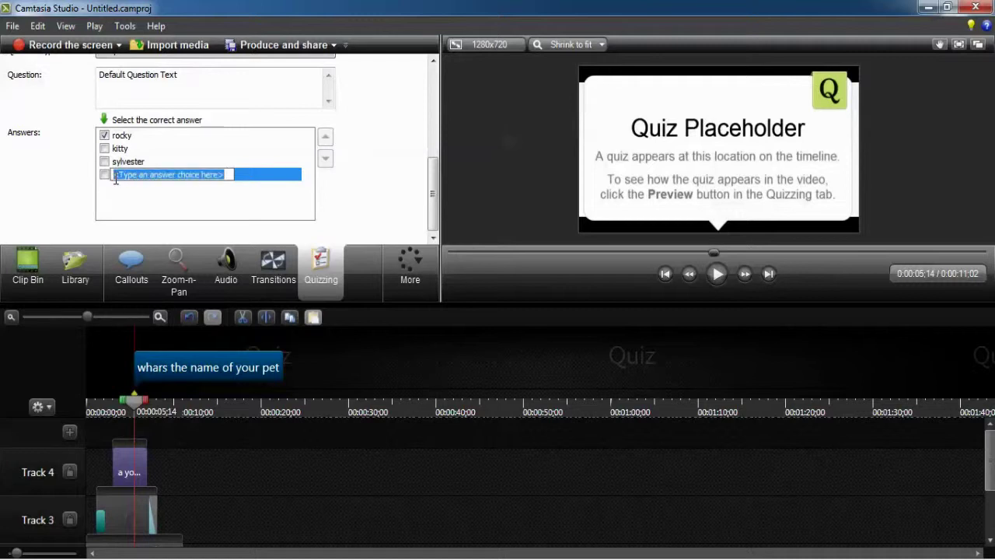
pyautogui.write('m')
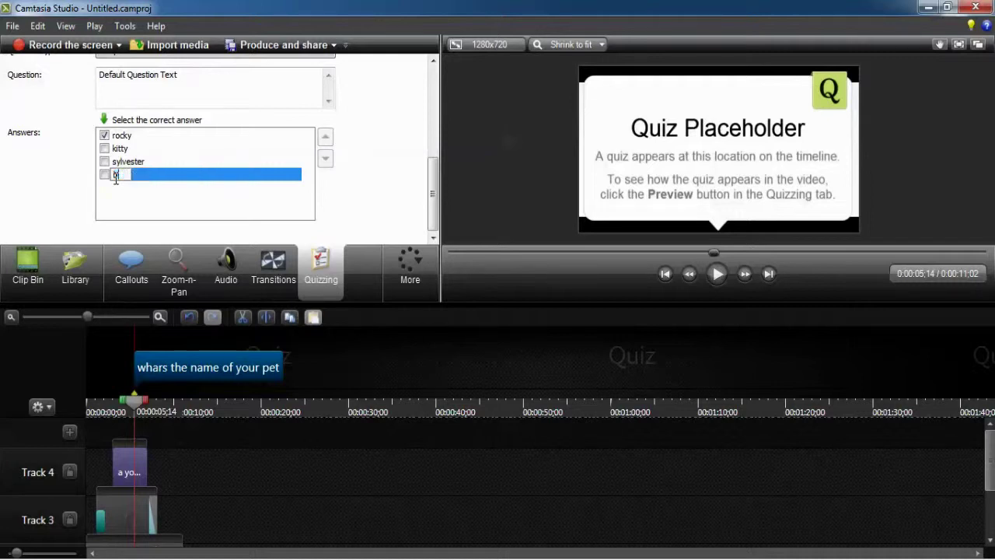
pyautogui.write('irdie')
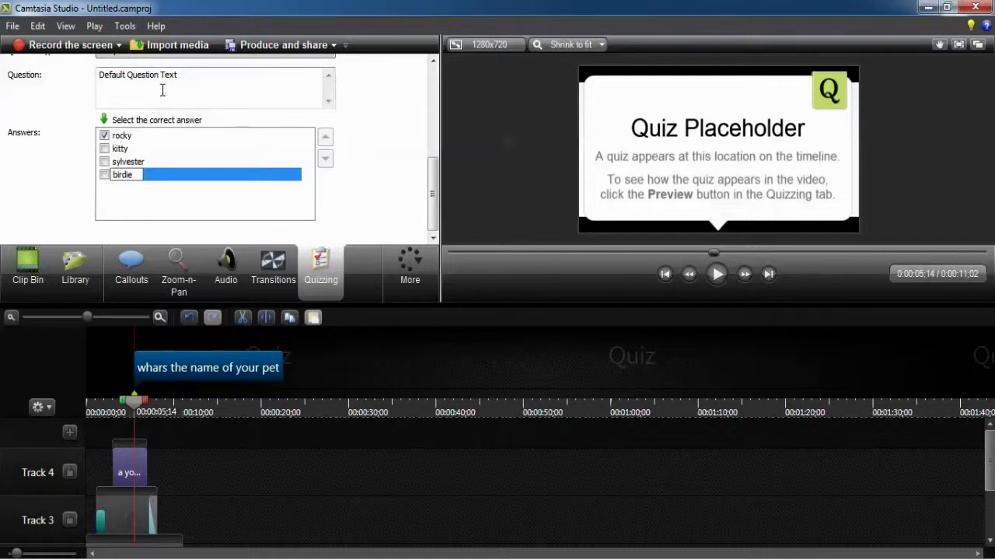
pyautogui.moveTo(436, 177); pyautogui.dragTo(373, 117)
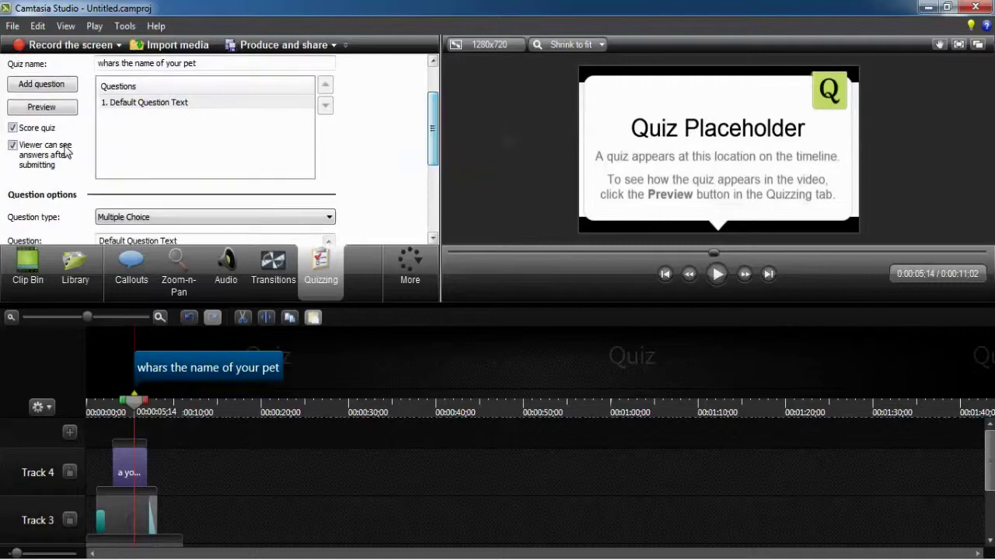
# Preview the quiz, answer kitty, confirm rocky is correct, then close the preview and Chrome
pyautogui.click(45, 108)
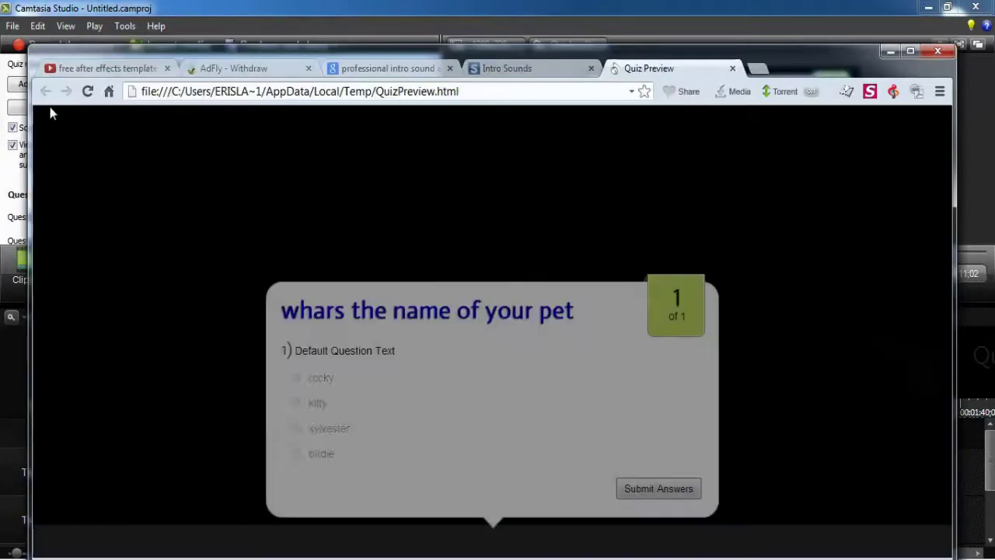
pyautogui.click(296, 403)
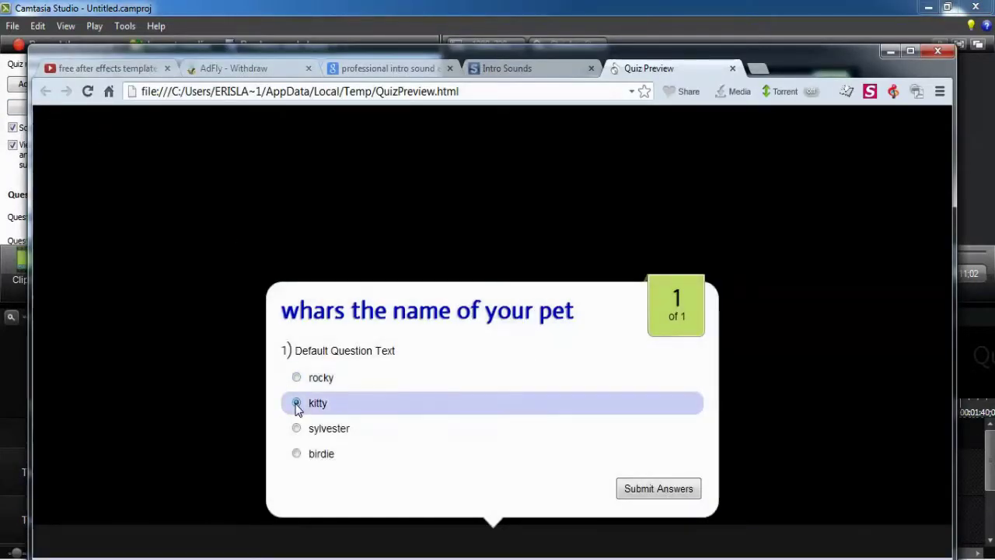
pyautogui.click(632, 494)
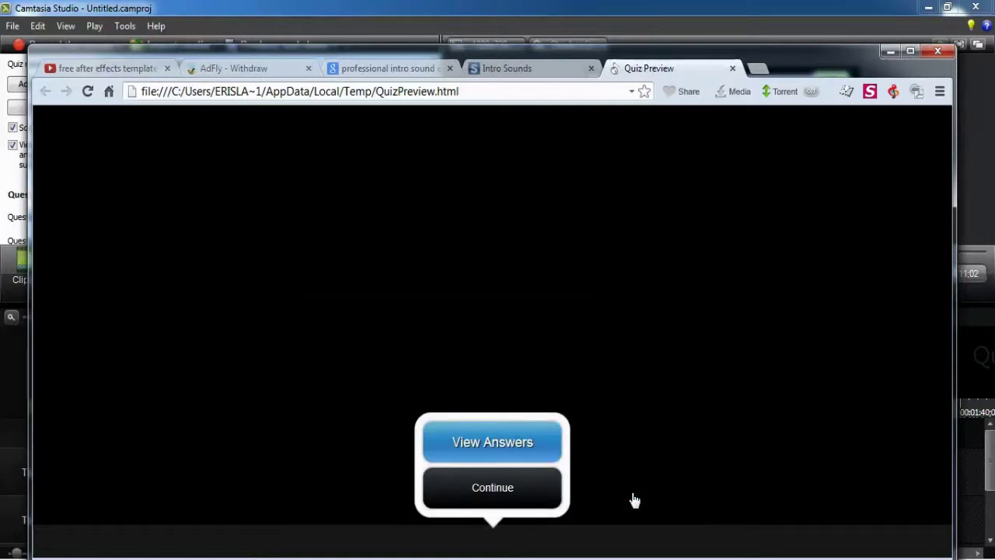
pyautogui.click(521, 457)
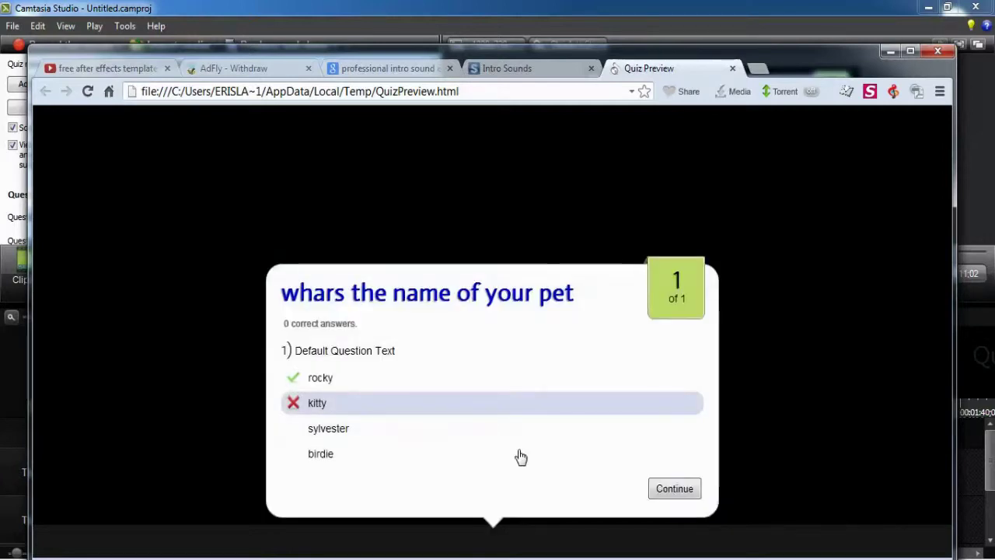
pyautogui.click(670, 489)
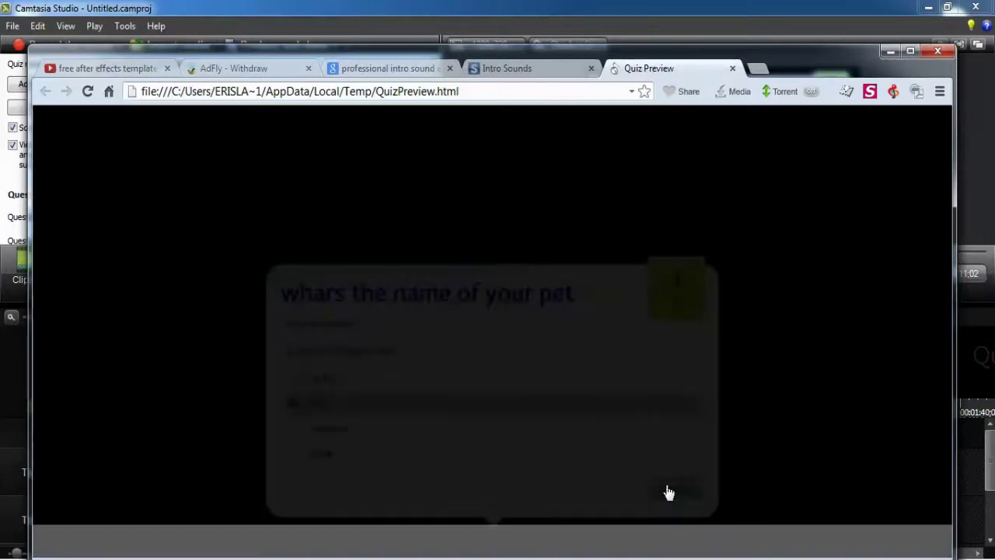
pyautogui.click(733, 68)
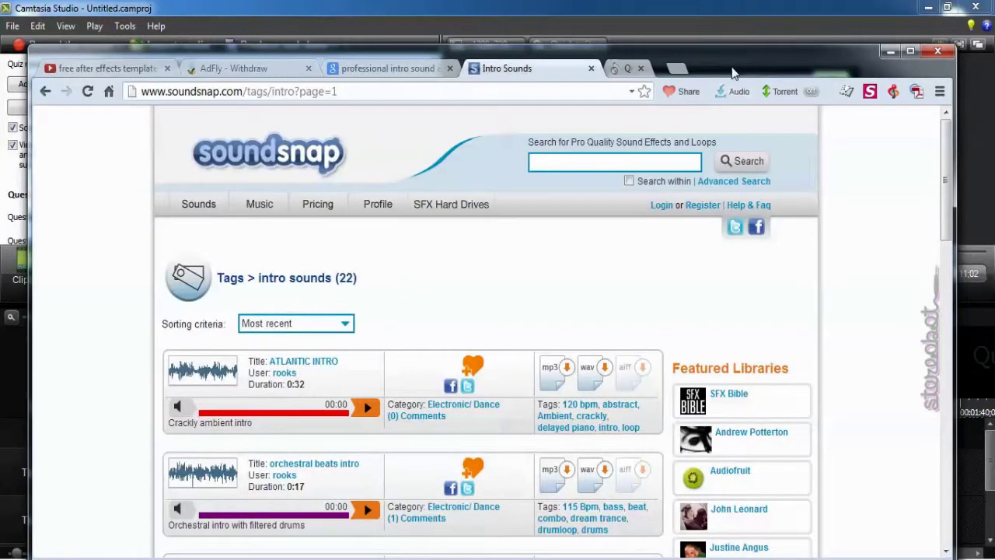
pyautogui.click(890, 52)
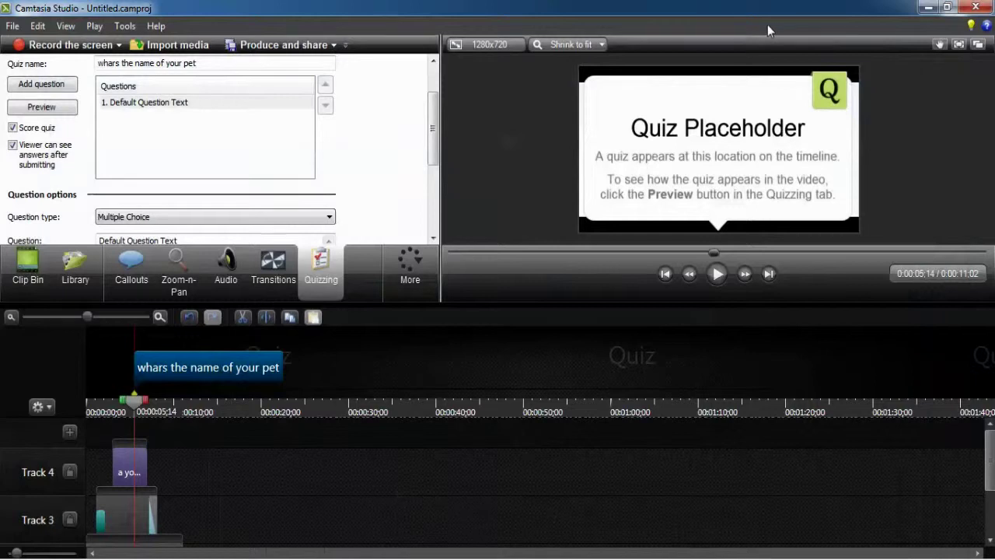